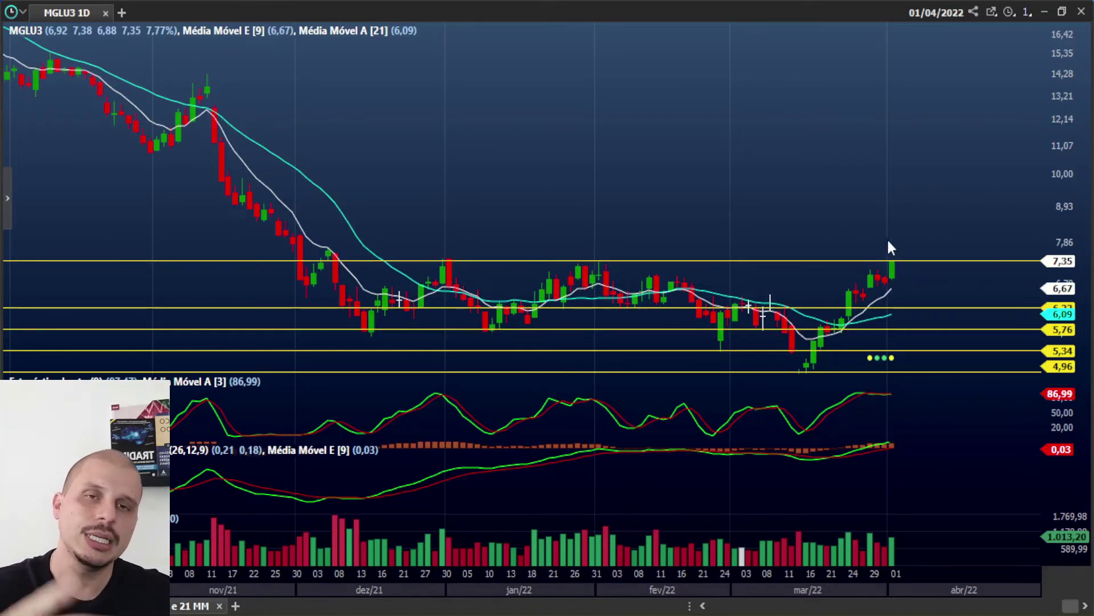
Load the daily chart of the MGLUD600 call option and examine its mid-March candles.
drag(918, 220, 927, 157)
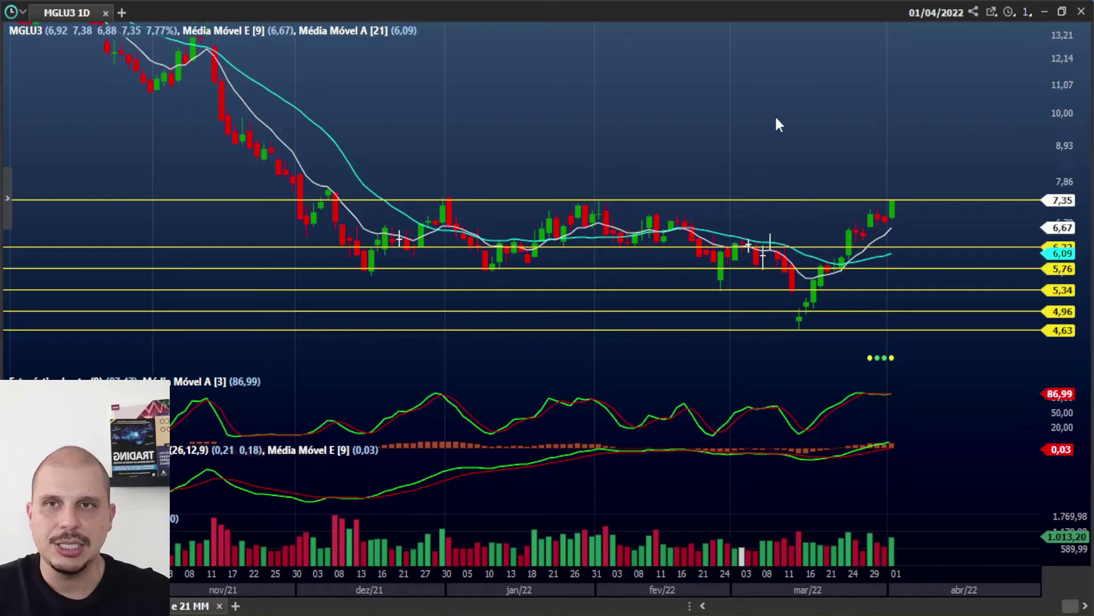
text(MGLU)
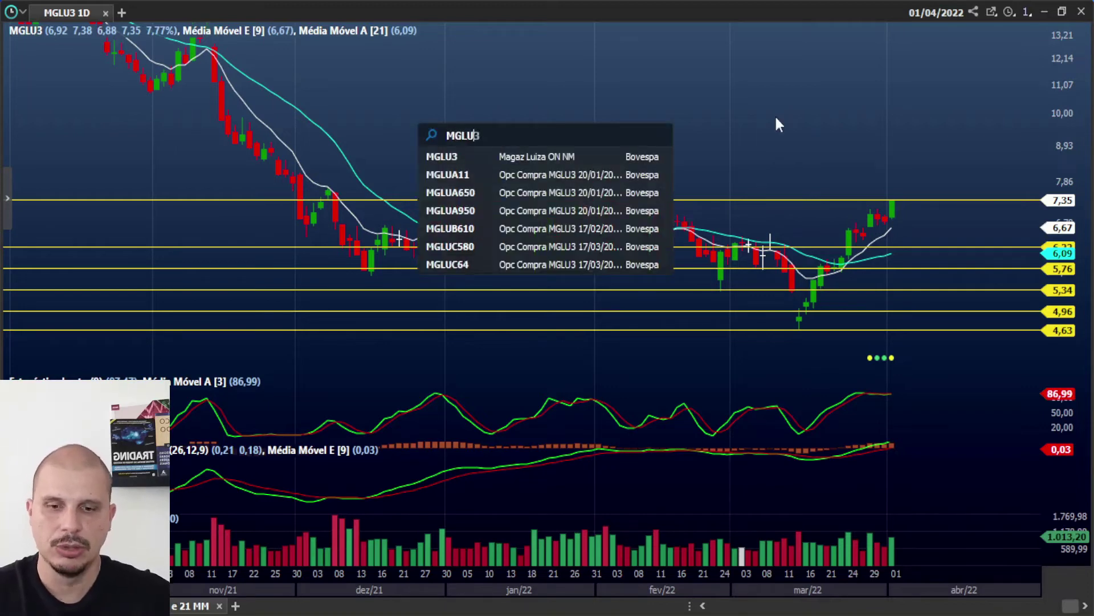
text(D600)
key(Return)
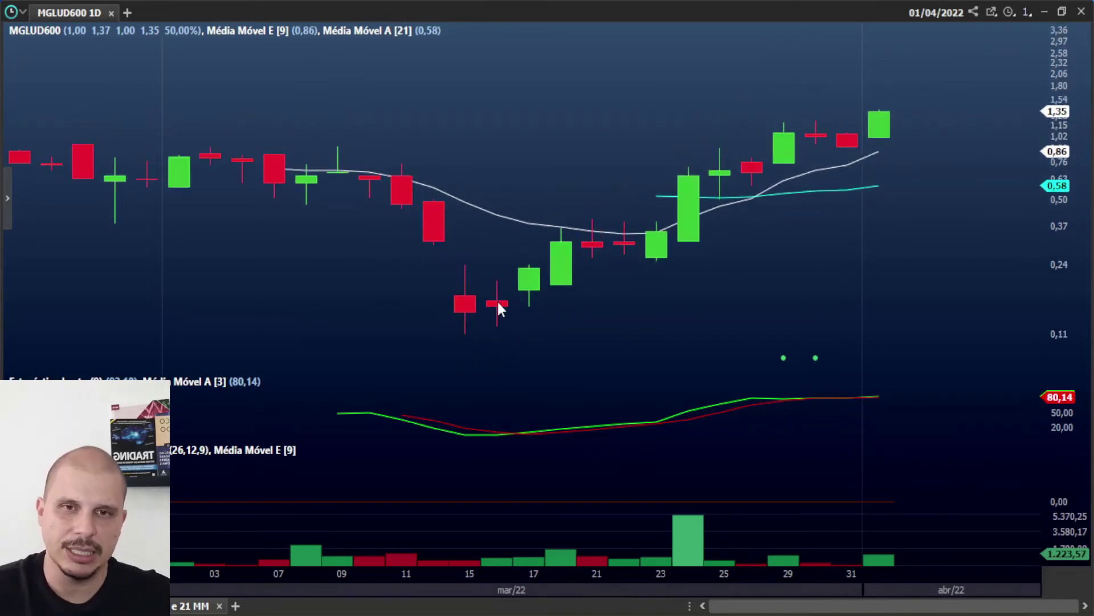
mouse_move(498, 304)
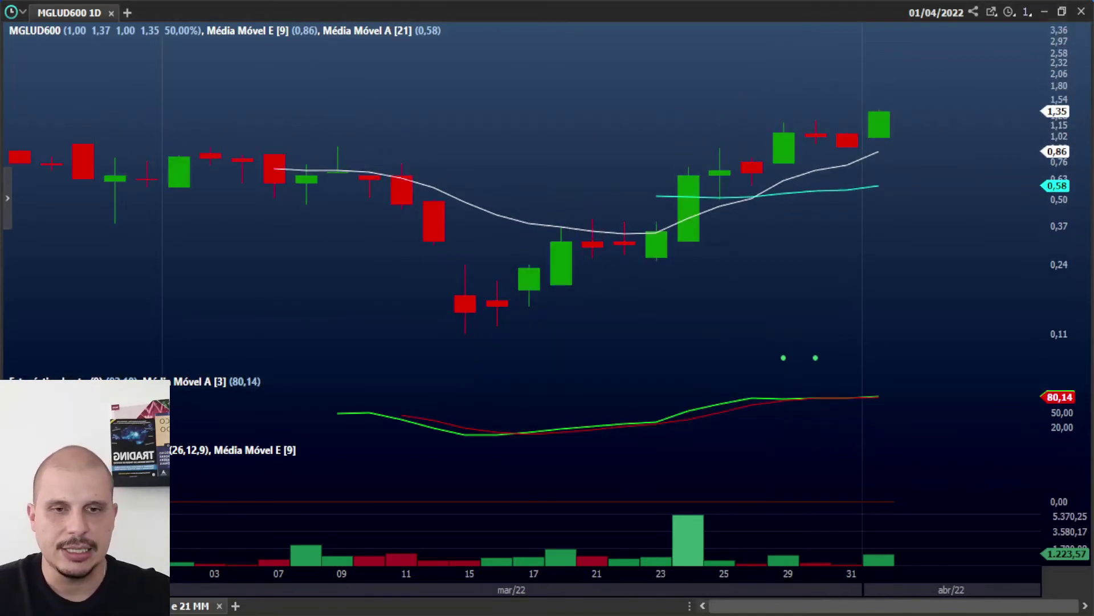
Switch to the Calculator, divide 75 by 0,15 and clear the entry.
key(alt+Tab)
click(439, 291)
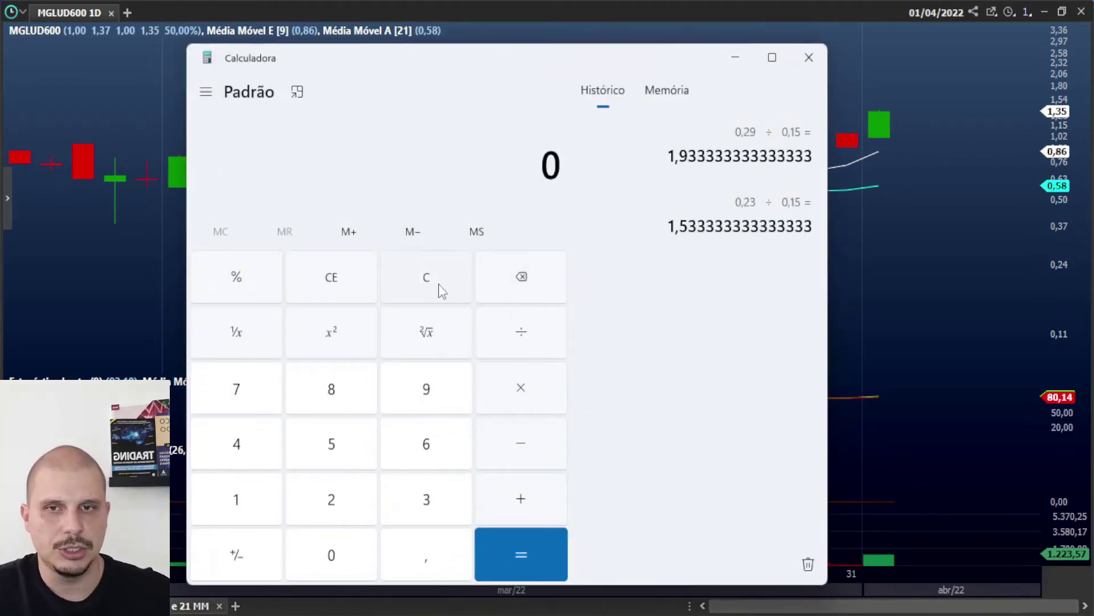
text(75 ÷ 0,15)
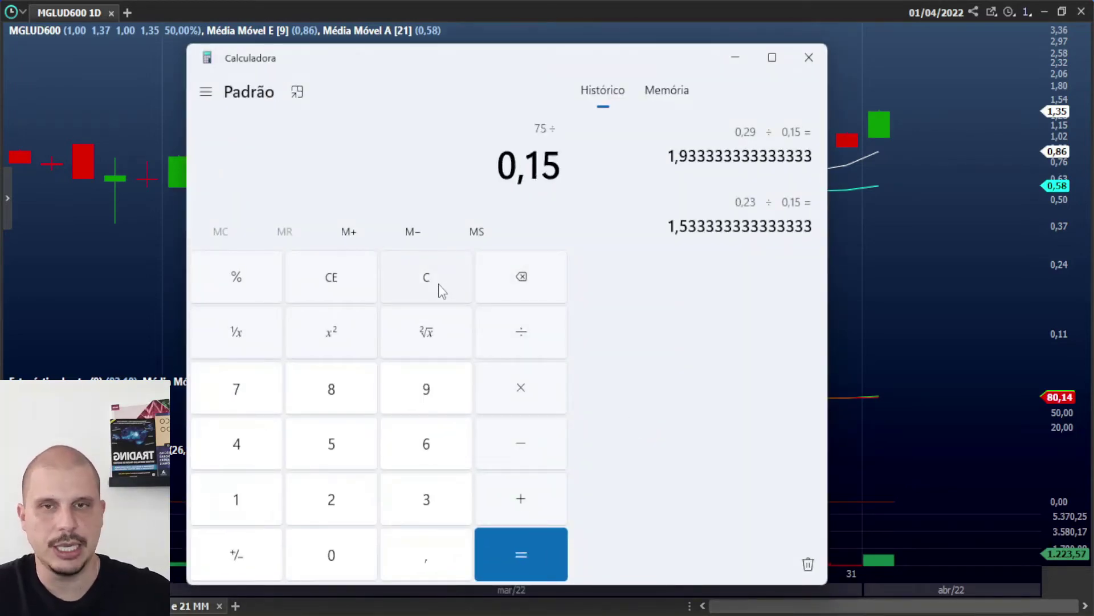
key(Return)
click(439, 291)
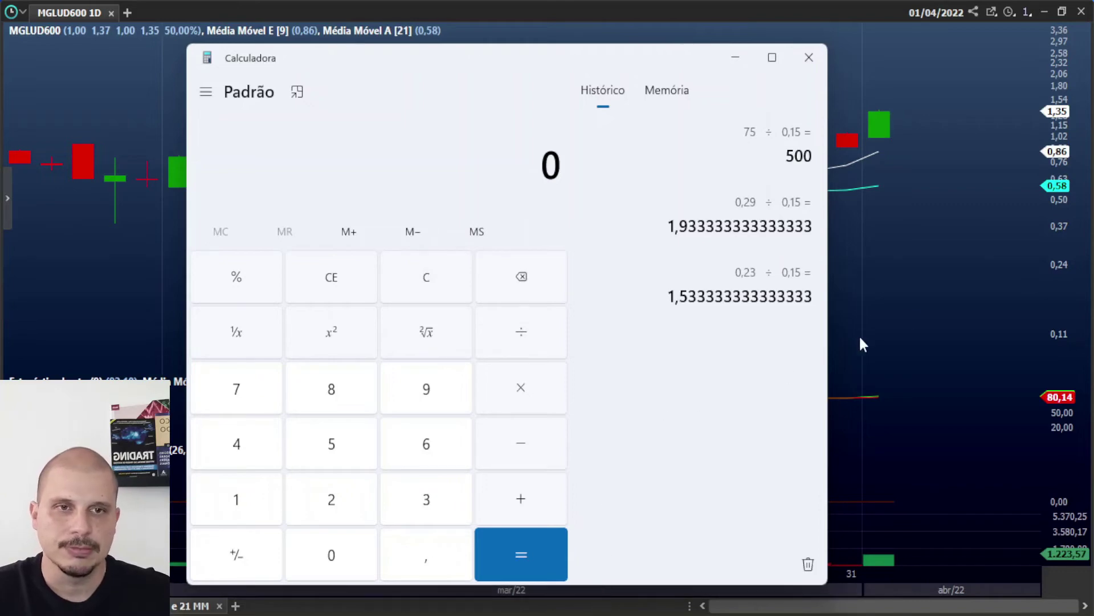
In a new blank Excel workbook, enter Compra in B2, 500 in C2 and 0,15 in D2.
click(931, 281)
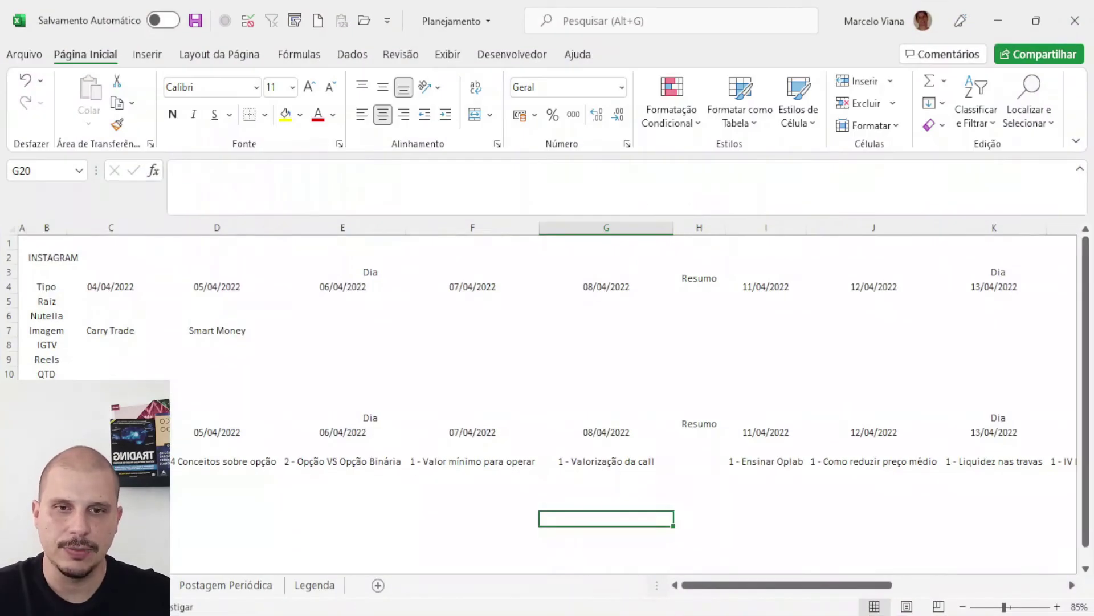
click(318, 21)
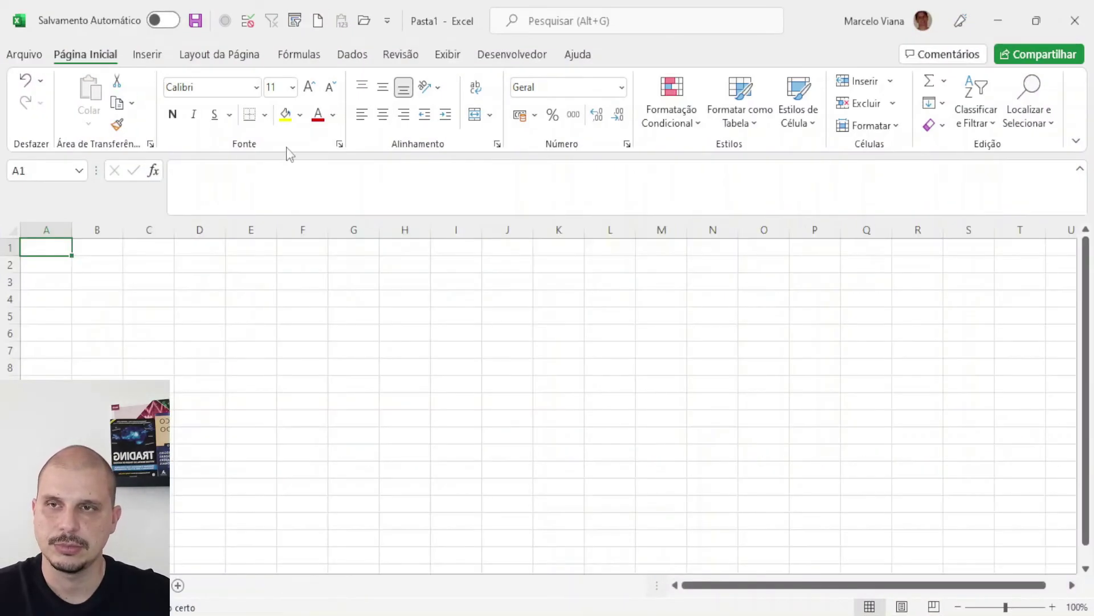
click(91, 265)
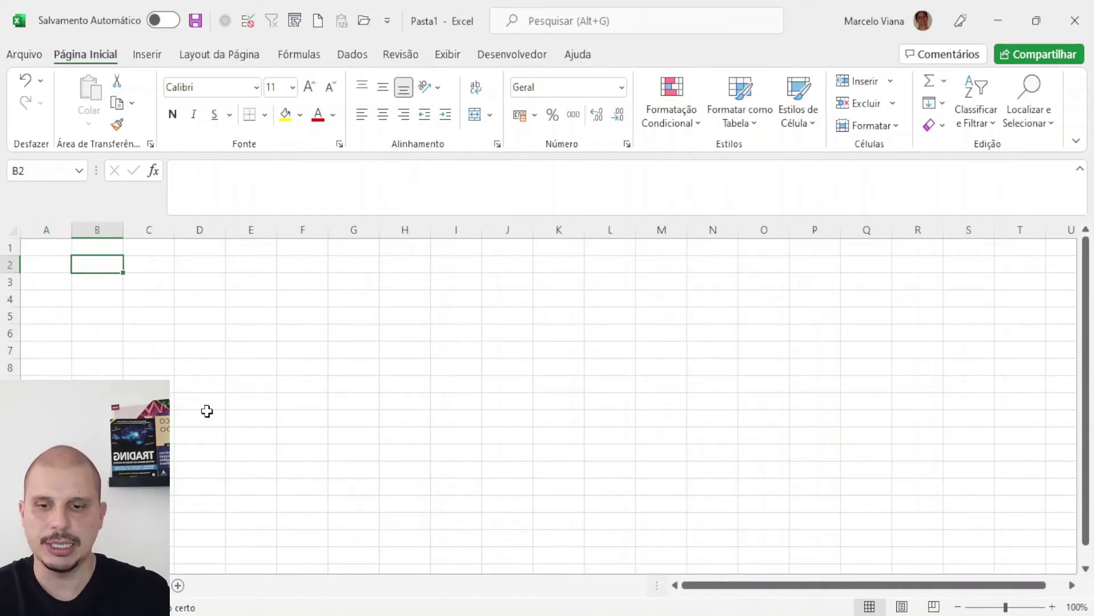
text(Compra)
key(Tab)
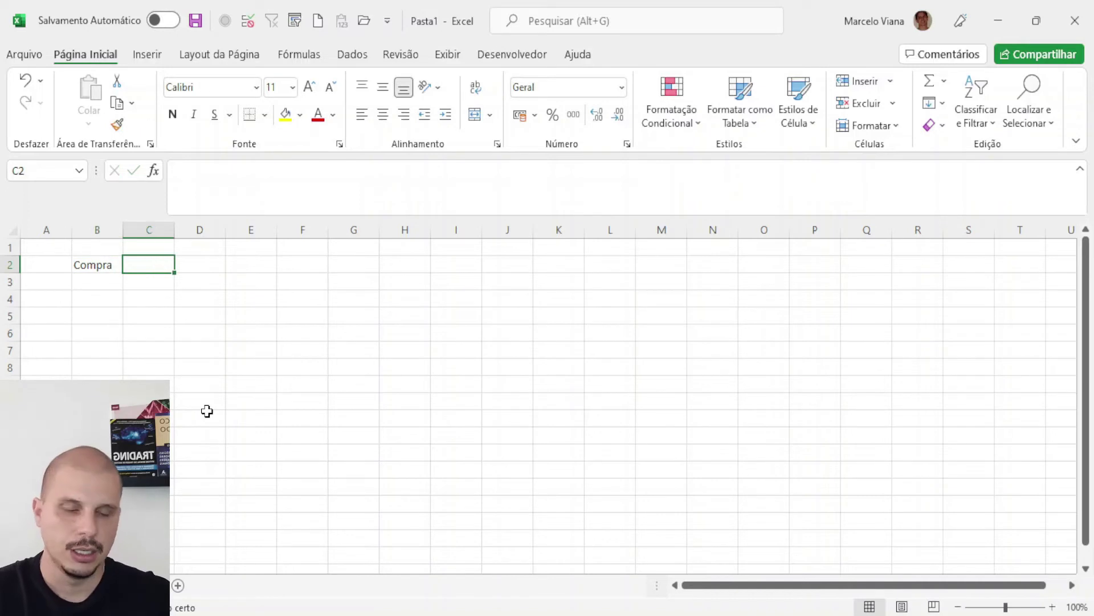
text(500)
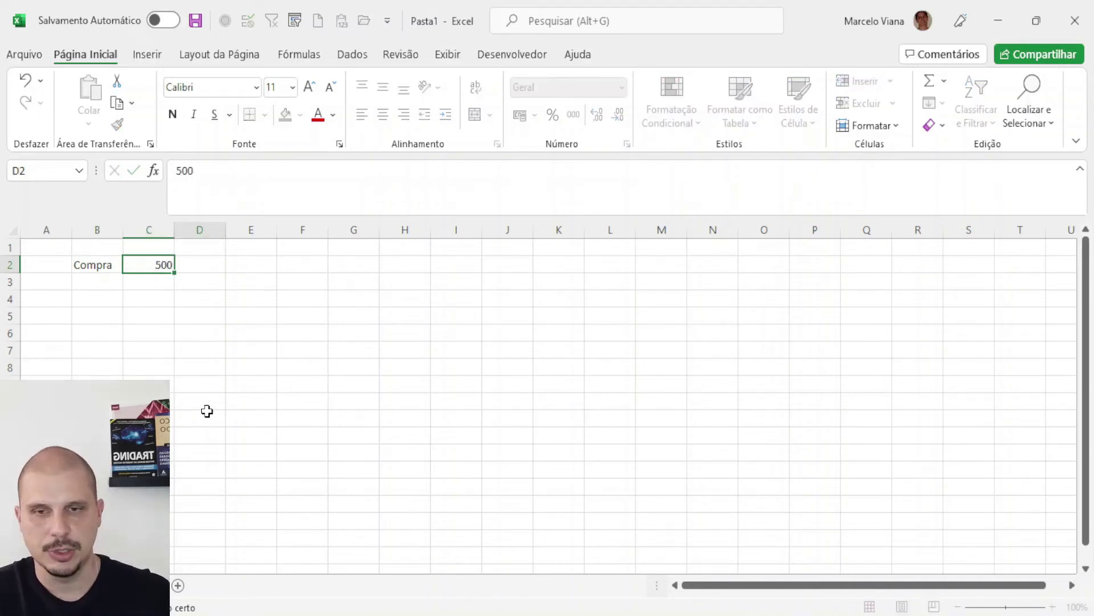
key(Tab)
text(0,15)
key(Tab)
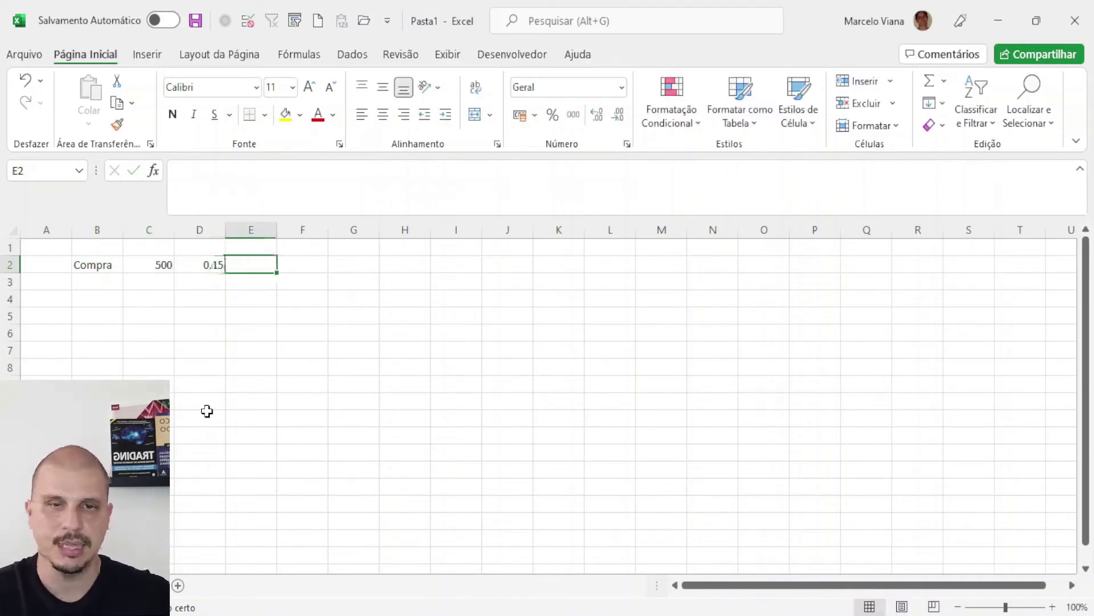
Enter a formula in E2 that multiplies C2 by D2 to get the purchase total.
text(=)
key(Left)
key(Left)
text(*)
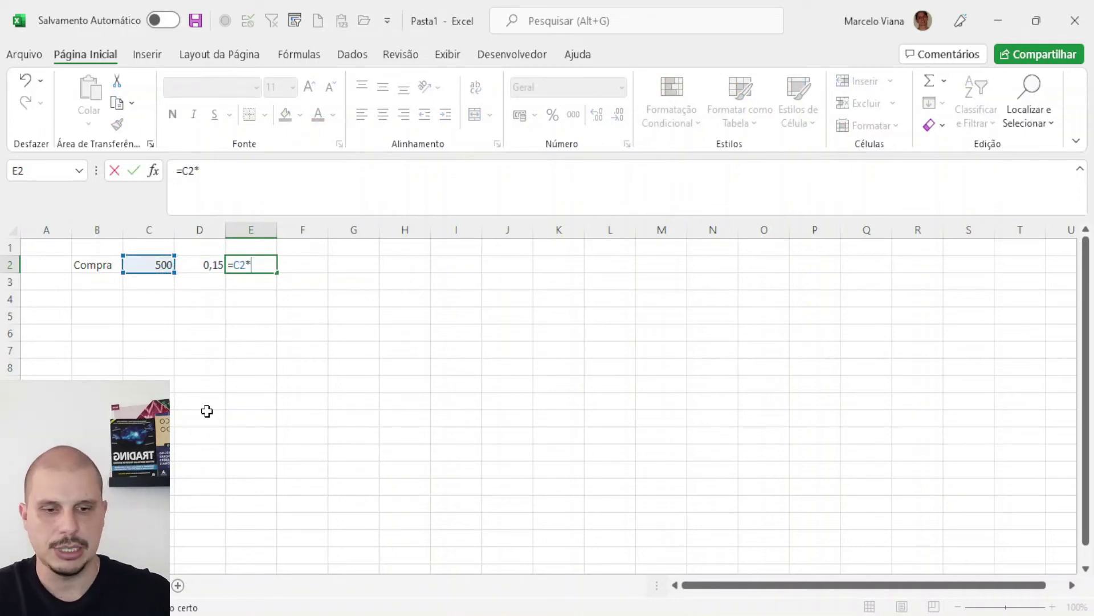
key(Left)
key(Return)
Start the row for the first partial sale with Parcial 1 in B3 and 300 in C3.
key(Up)
key(Right)
key(Right)
key(Right)
key(Down)
key(Left)
key(Left)
key(Left)
text(Parcia)
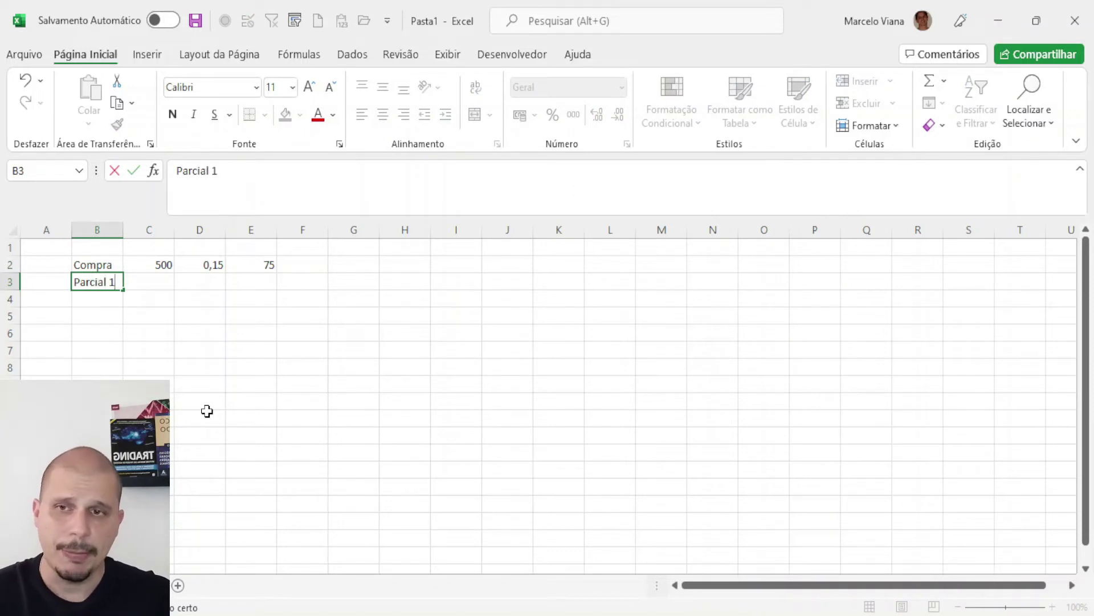
key(Tab)
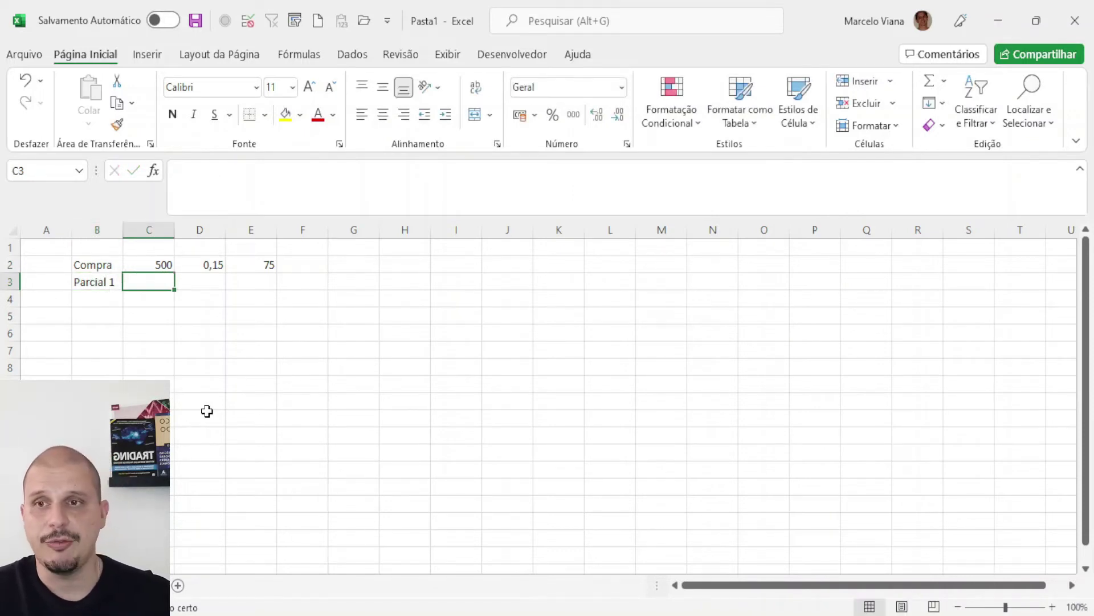
text(300)
key(Tab)
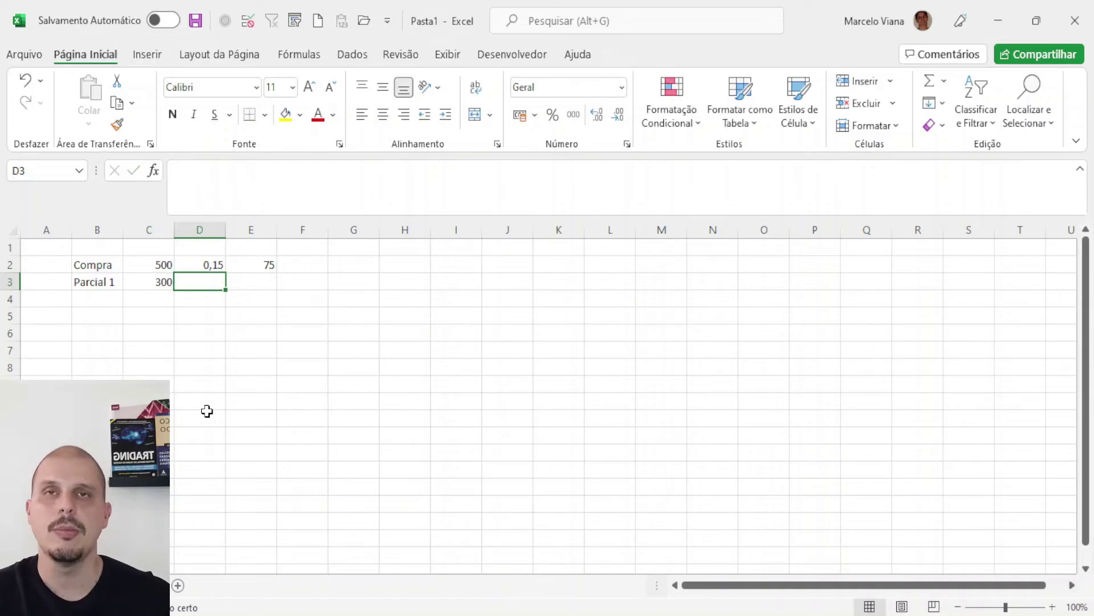
Switch to the charting platform, load the MGLU3 chart and examine the mid-March candles against the horizontal price lines.
key(alt+Tab)
text(MGLU3)
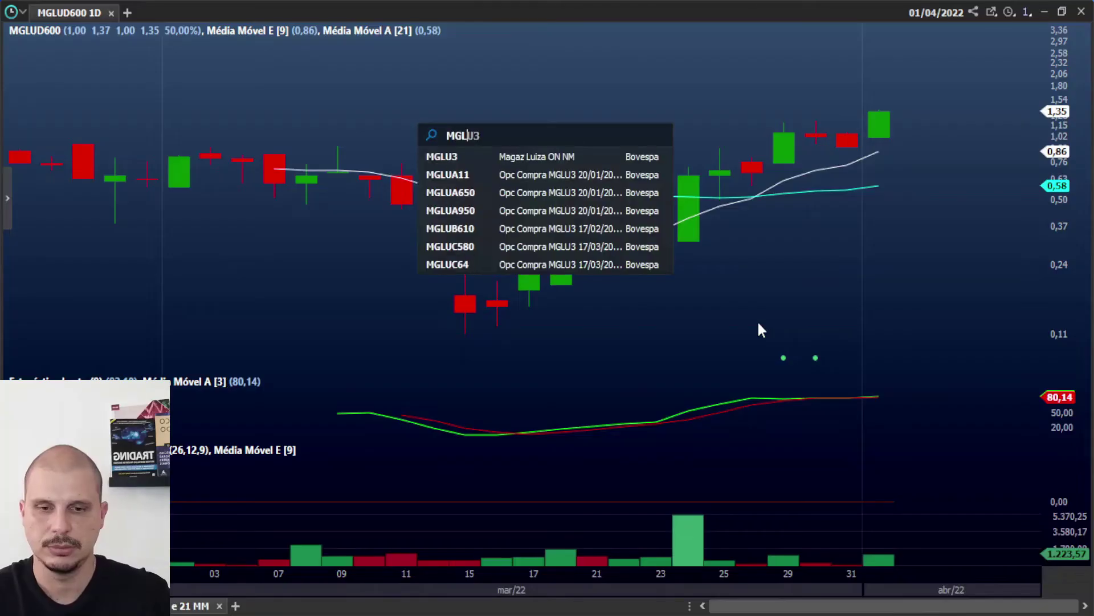
key(Return)
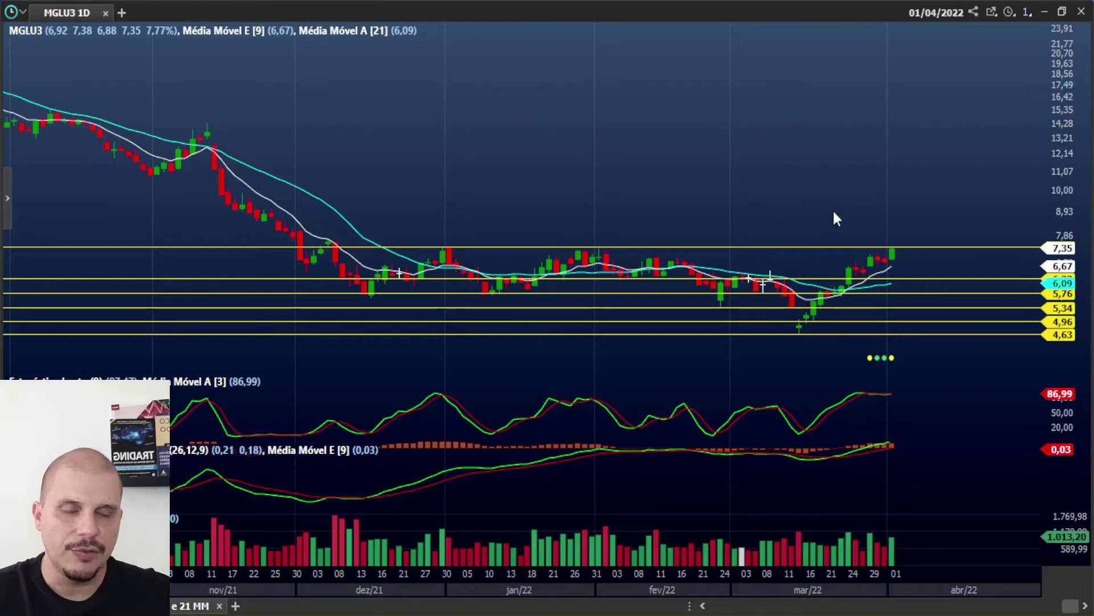
drag(841, 219, 841, 168)
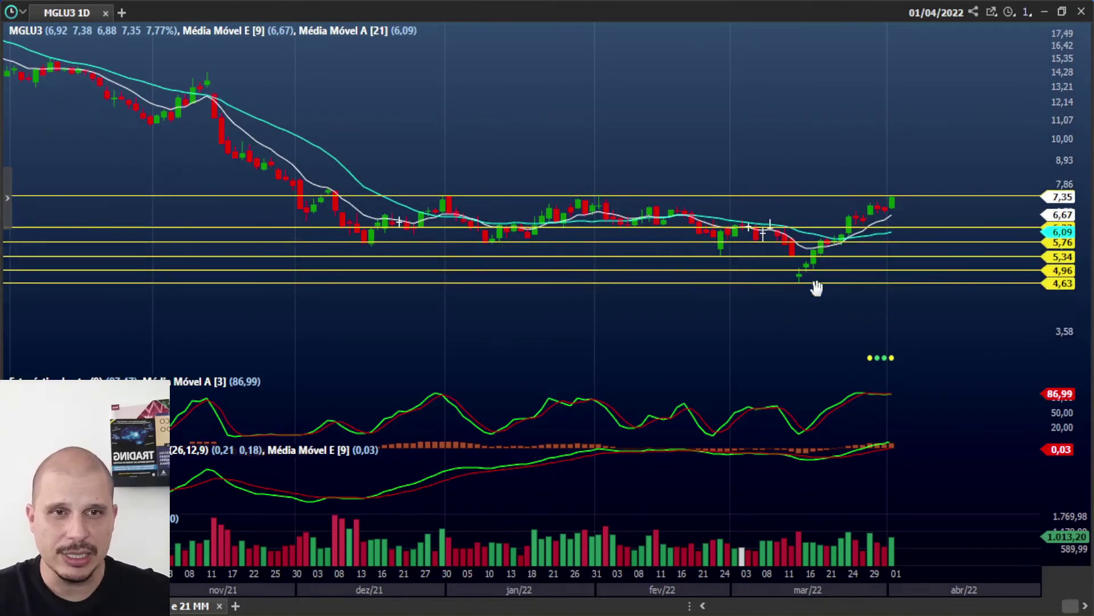
drag(1006, 253, 930, 235)
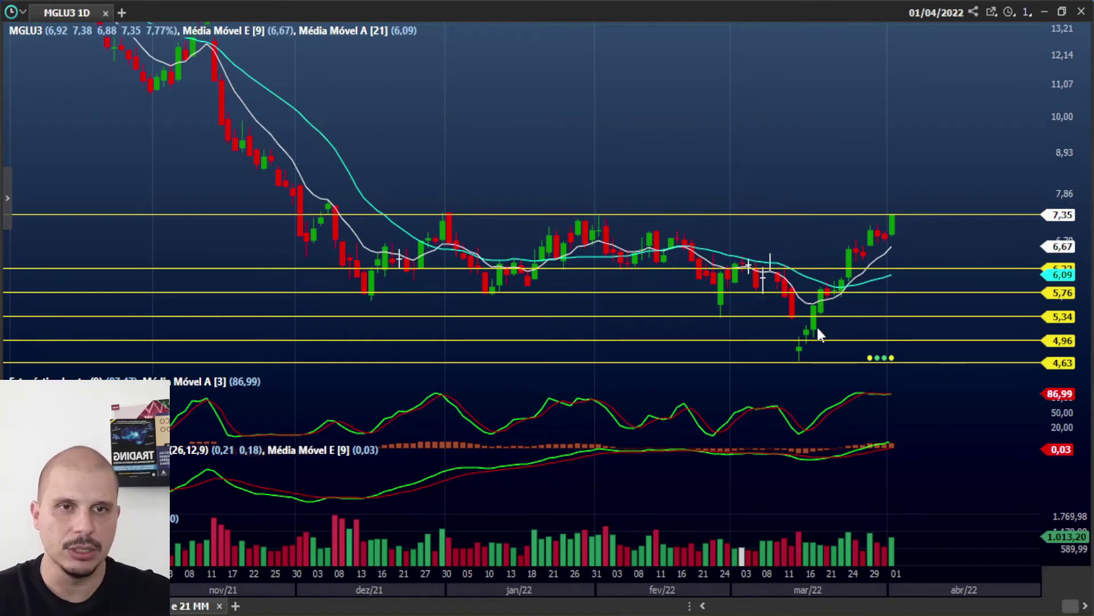
mouse_move(814, 331)
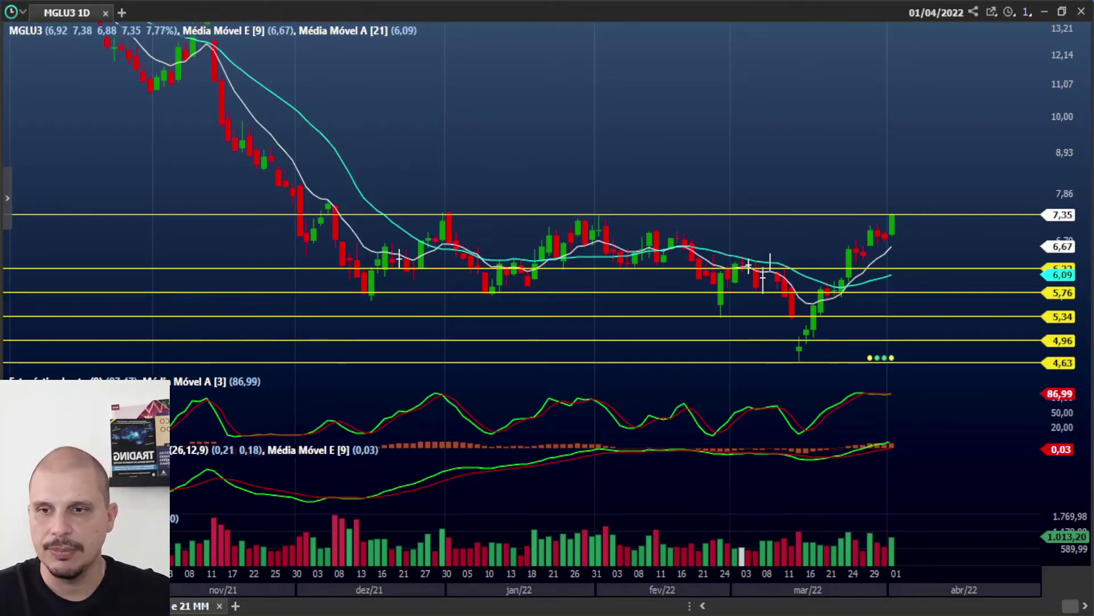
Load MGLUD600 in the chart layout without indicators and view the price summary of the 17/03/2022 candle.
click(68, 605)
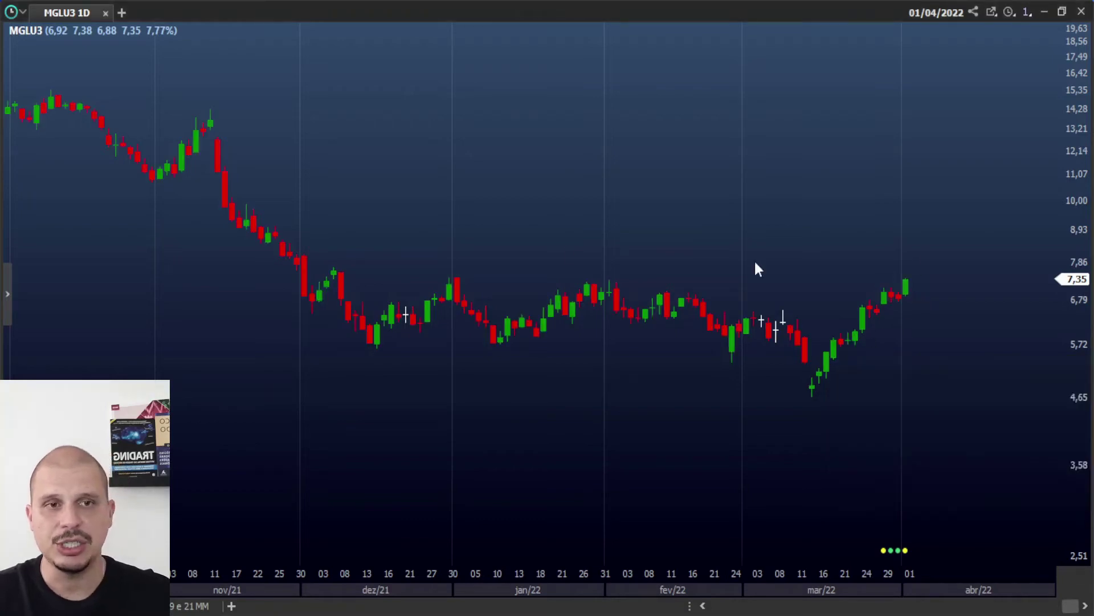
text(MG)
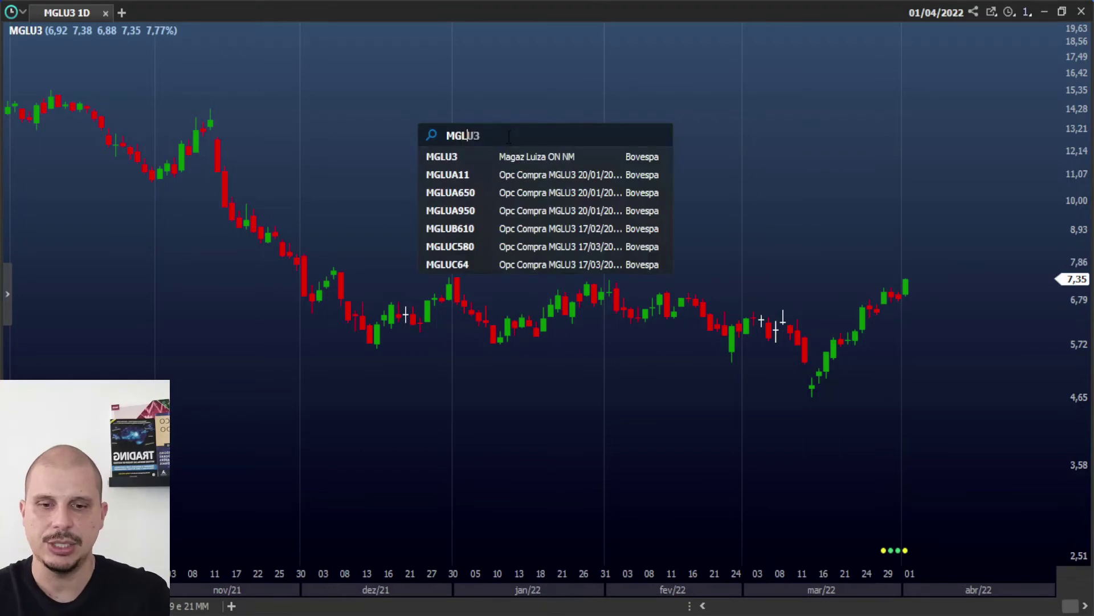
text(LU3)
text(D600)
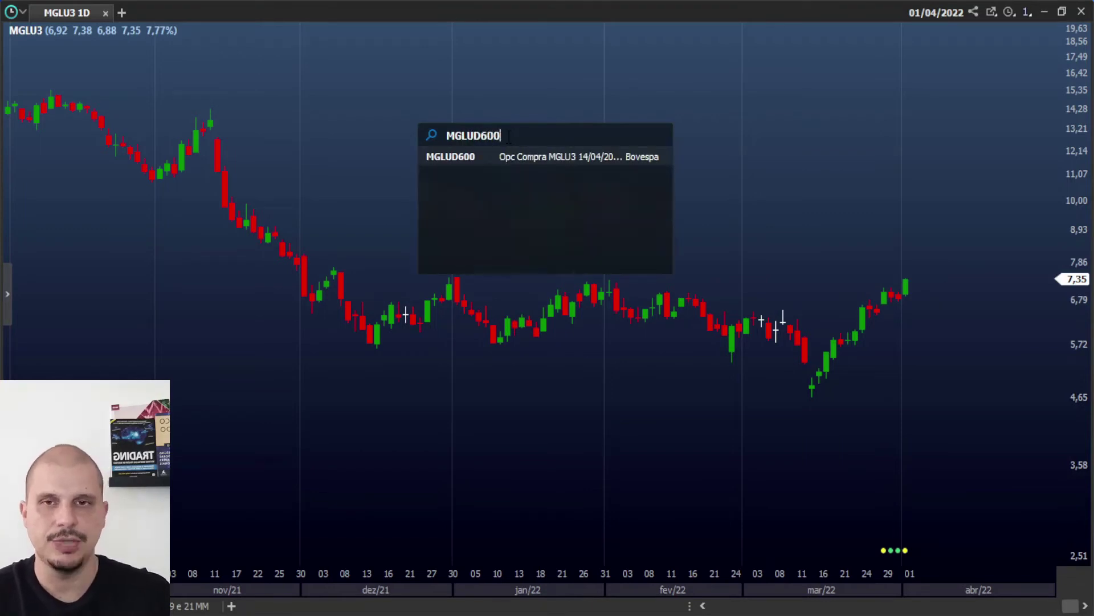
key(Return)
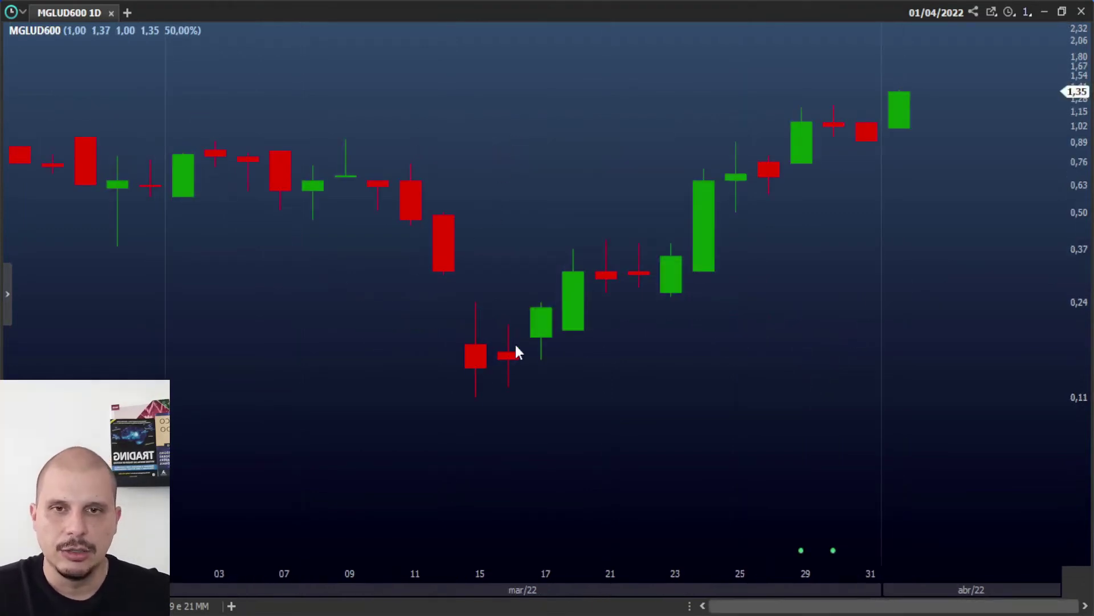
mouse_move(542, 325)
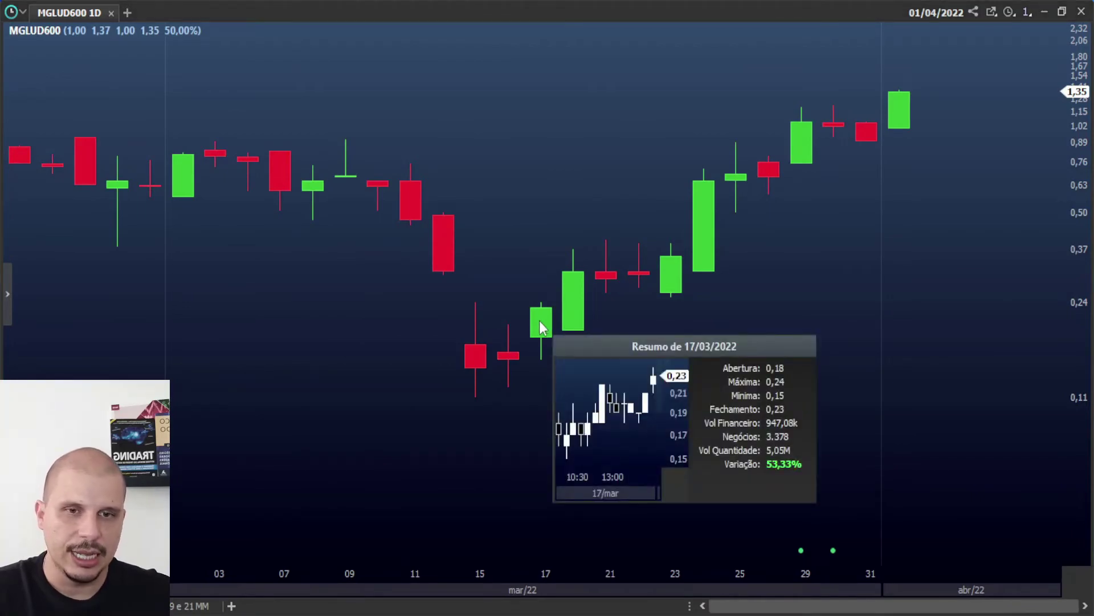
Back in Excel, enter 0,23 in D3 and copy the total formula from E2 to E3.
key(alt+Tab)
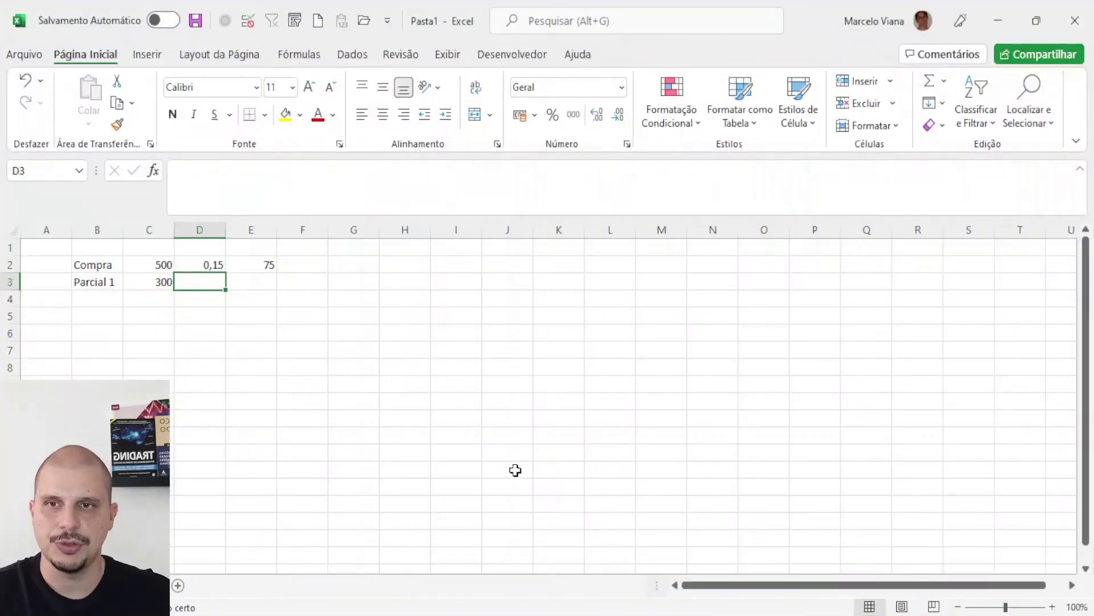
text(0,23)
key(Right)
key(Up)
key(ctrl+c)
key(Down)
key(ctrl+v)
key(Up)
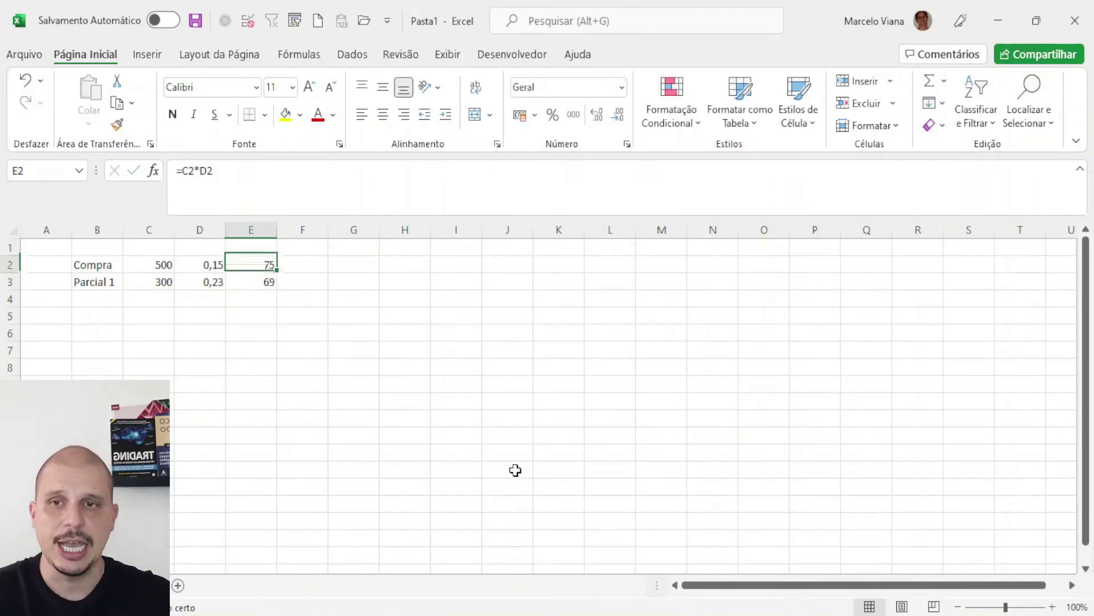
Start the row for the second partial sale with Parcial 2 in B4 and 100 in C4.
key(Down)
key(Down)
key(Left)
key(Left)
key(Left)
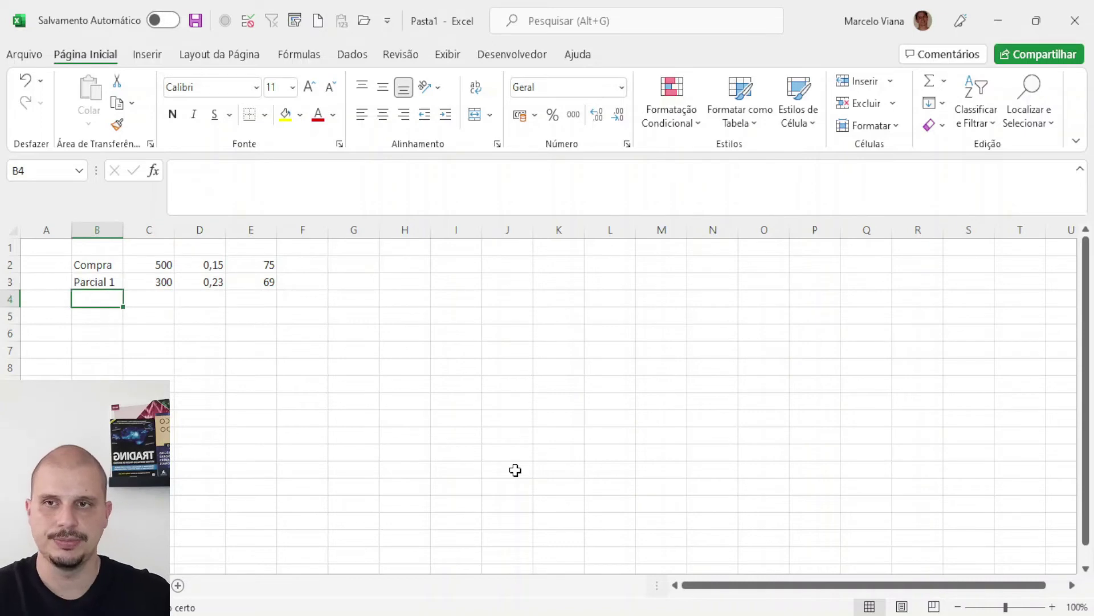
text(Parcial)
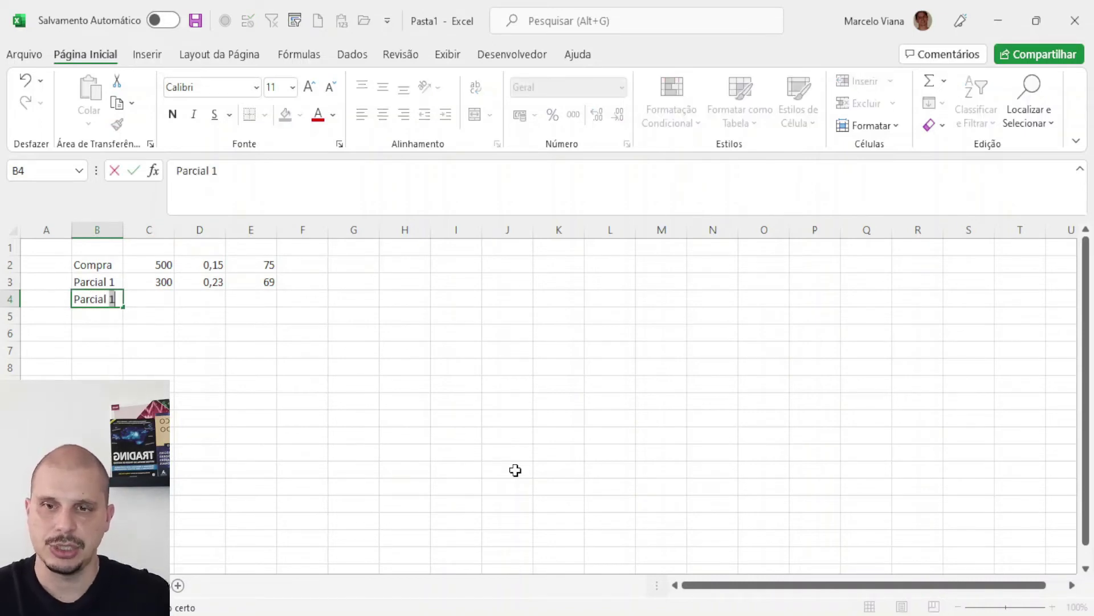
text( 2)
key(Tab)
text(100)
key(Tab)
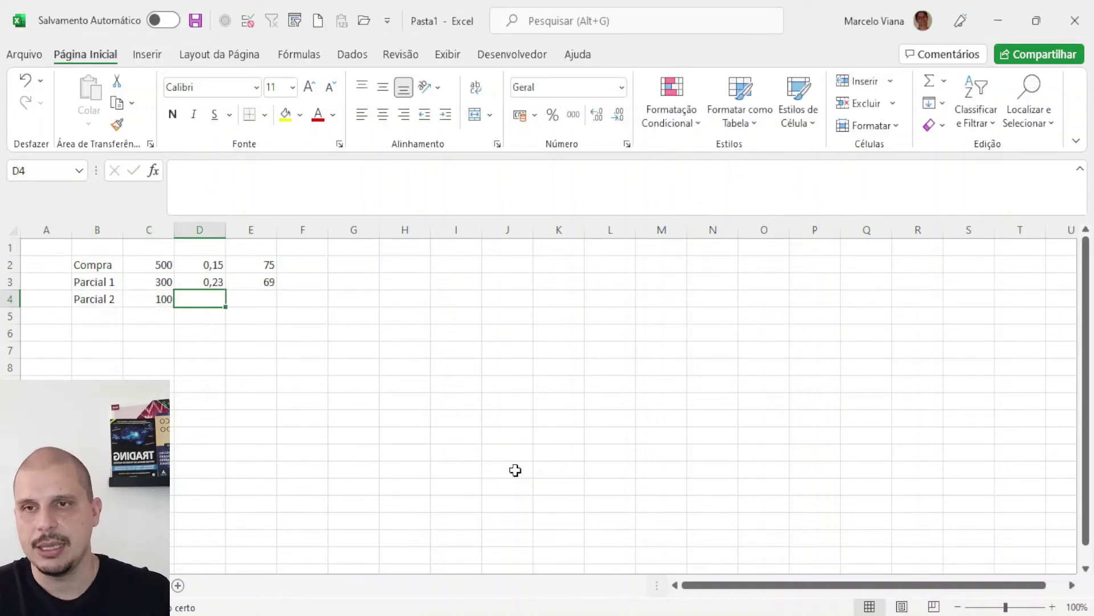
Check the 21 March candle on the MGLUD600 chart, and enter 0,29 in D4 back in Excel.
click(998, 20)
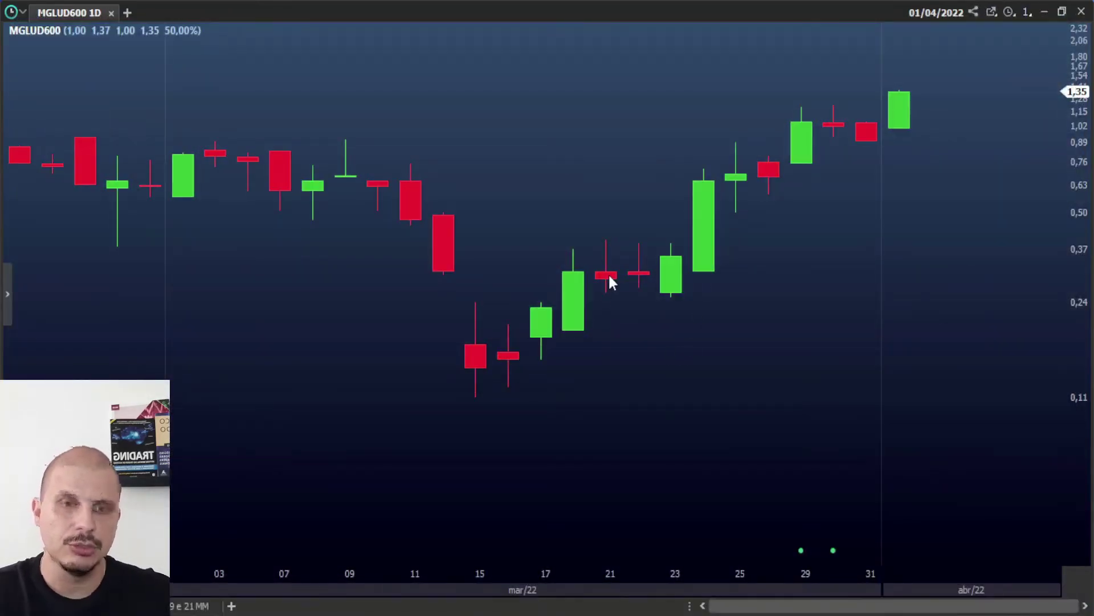
mouse_move(609, 277)
key(alt+Tab)
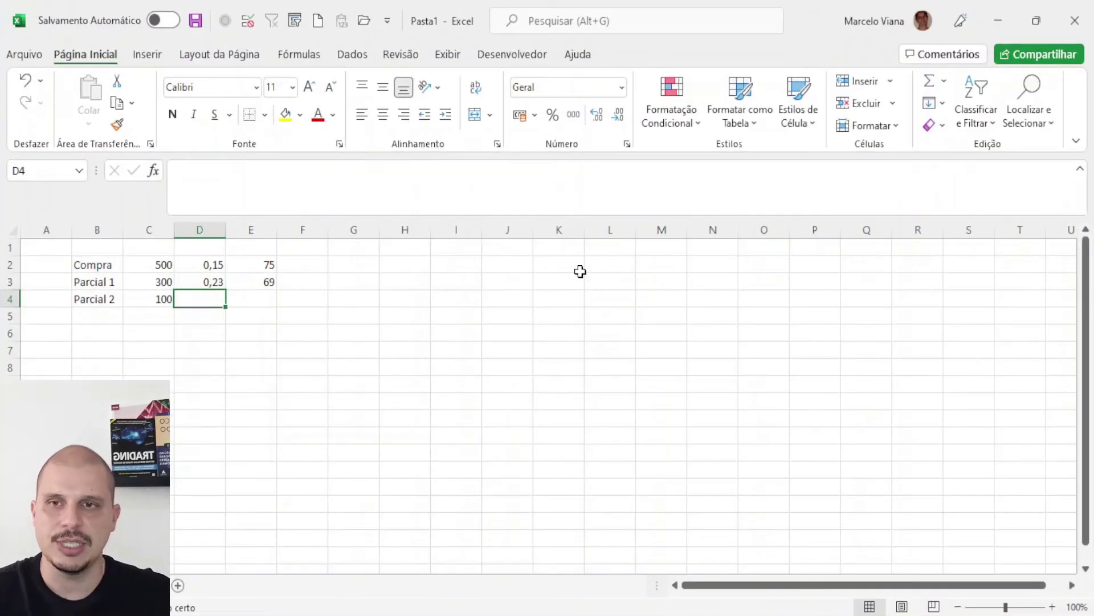
text(0,29)
key(Tab)
Copy the total formula from E3 to E4 and select B5 as the start of the next row.
key(Up)
key(ctrl+c)
key(Down)
key(ctrl+v)
key(Escape)
key(Down)
key(Left)
key(Left)
key(Left)
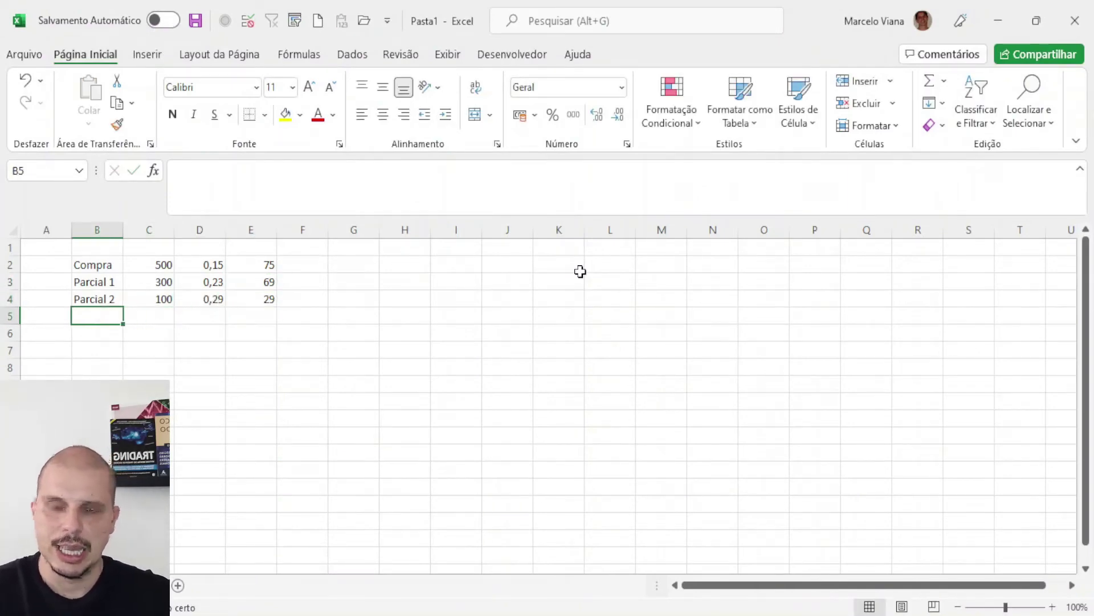
Start the row for the target sale with Alvo in B5 and 100 in C5.
text(Alvo)
key(Tab)
text(100)
key(ctrl+Return)
key(Right)
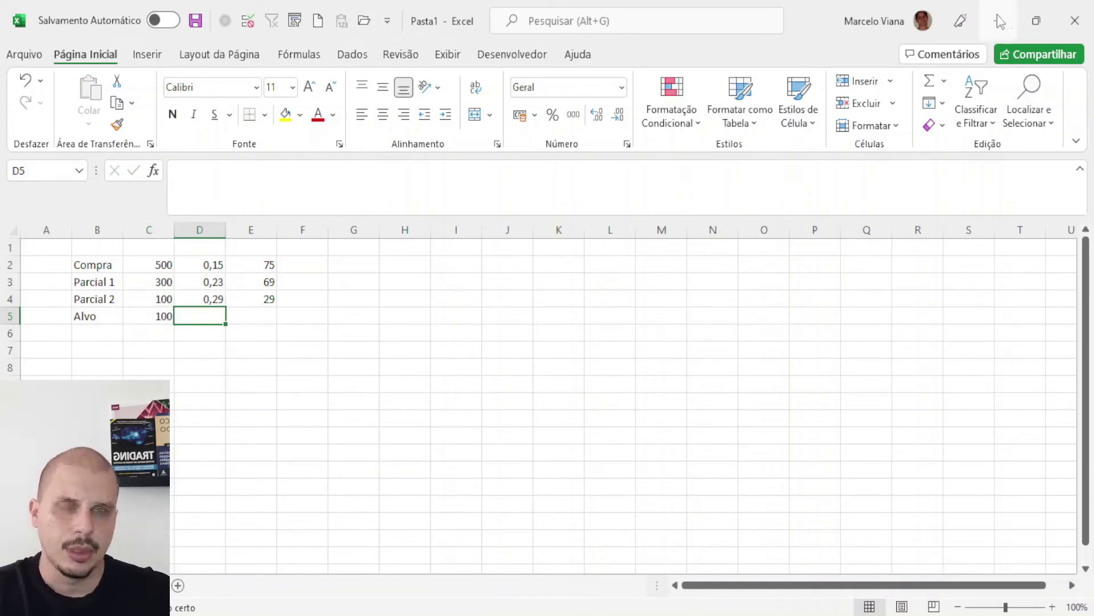
Check the option's chart, enter 1,35 in D5 back in Excel, and copy the total formula from E4 to E5.
click(998, 20)
key(alt+Tab)
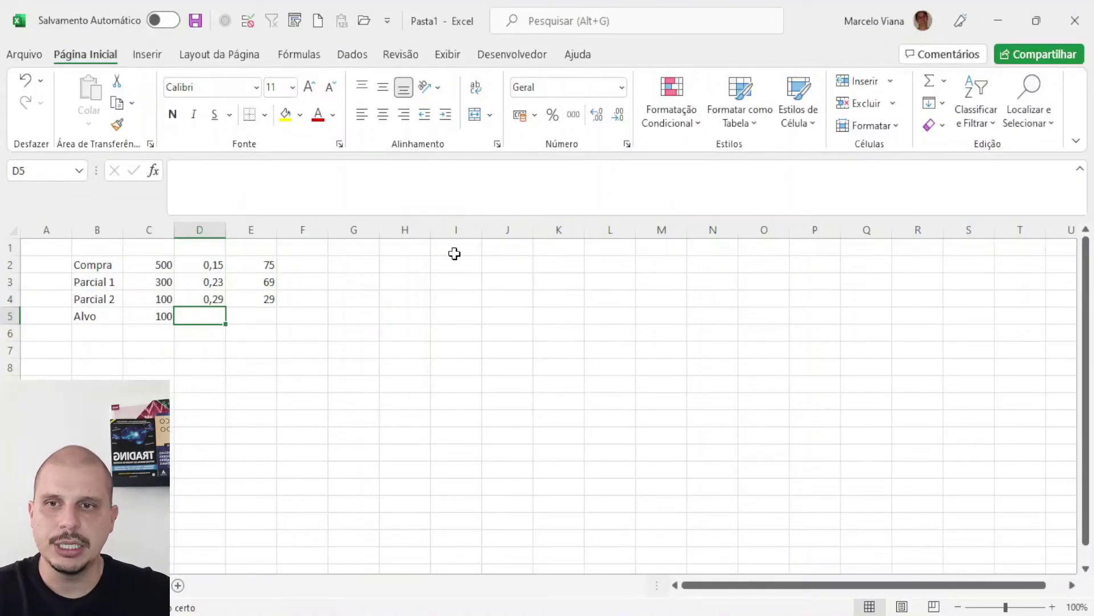
text(1,35)
key(Tab)
key(Up)
key(Down)
key(ctrl+d)
key(Down)
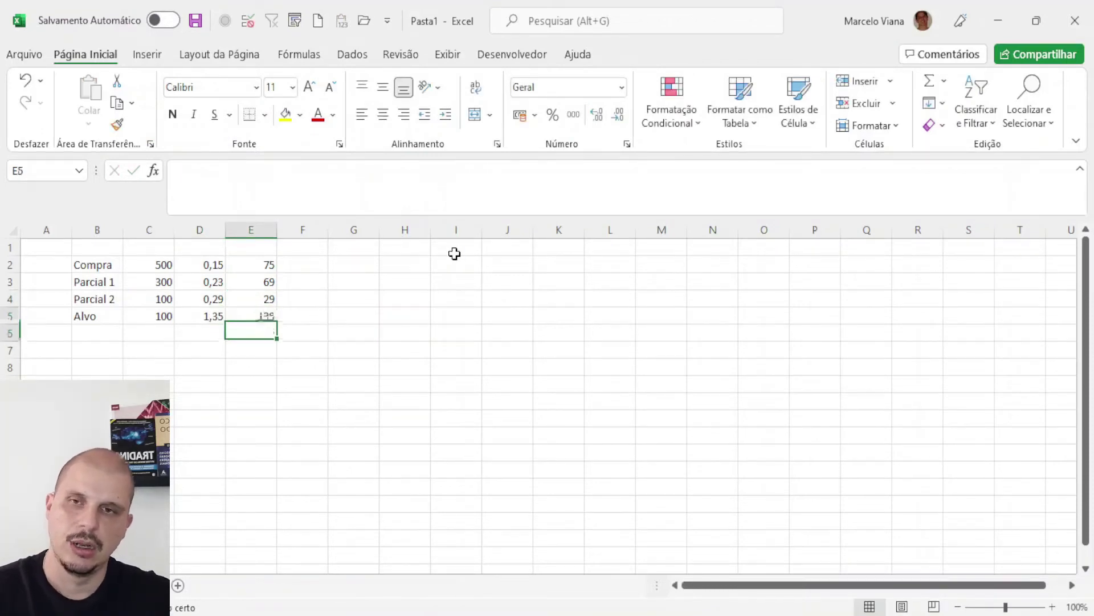
In E6, add up the sale totals with the formula =SOMA(E3:E5).
text(=soma)
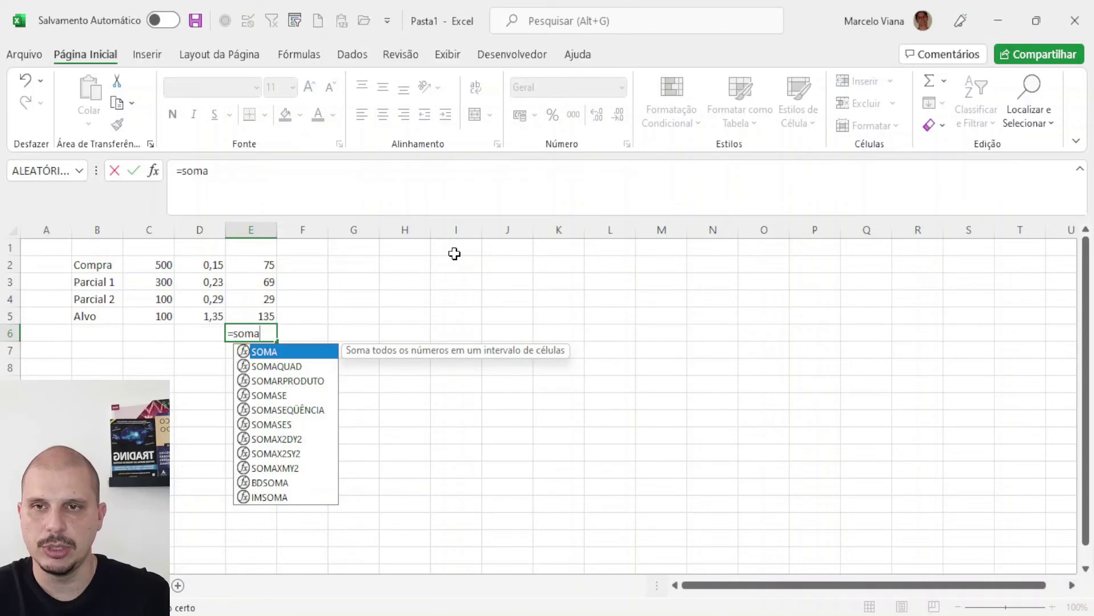
key(Tab)
key(Up)
key(shift+Up)
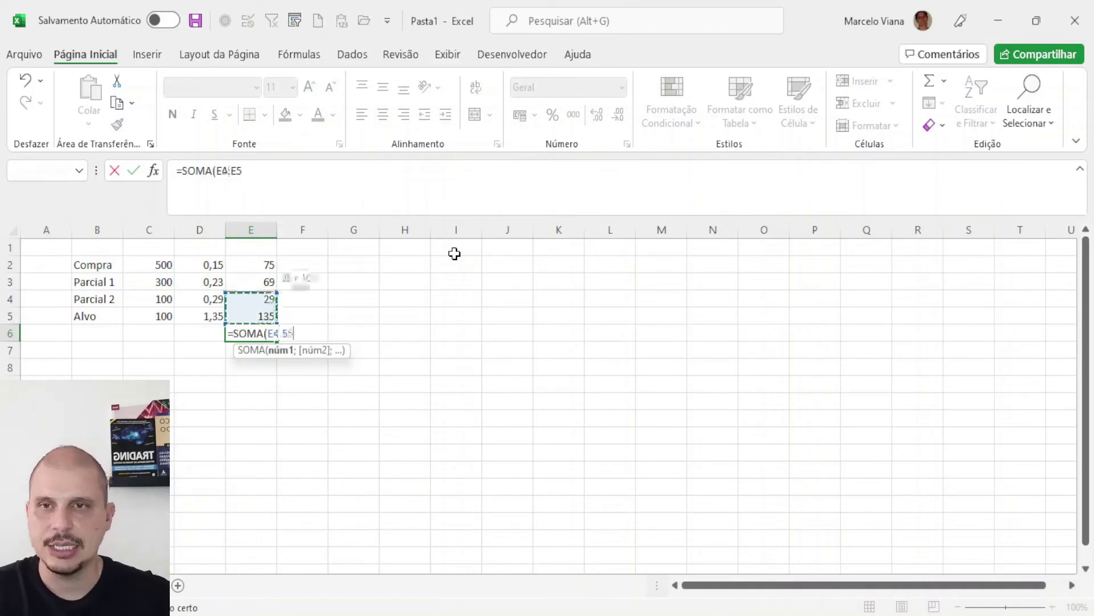
key(shift+Up)
text())
key(Return)
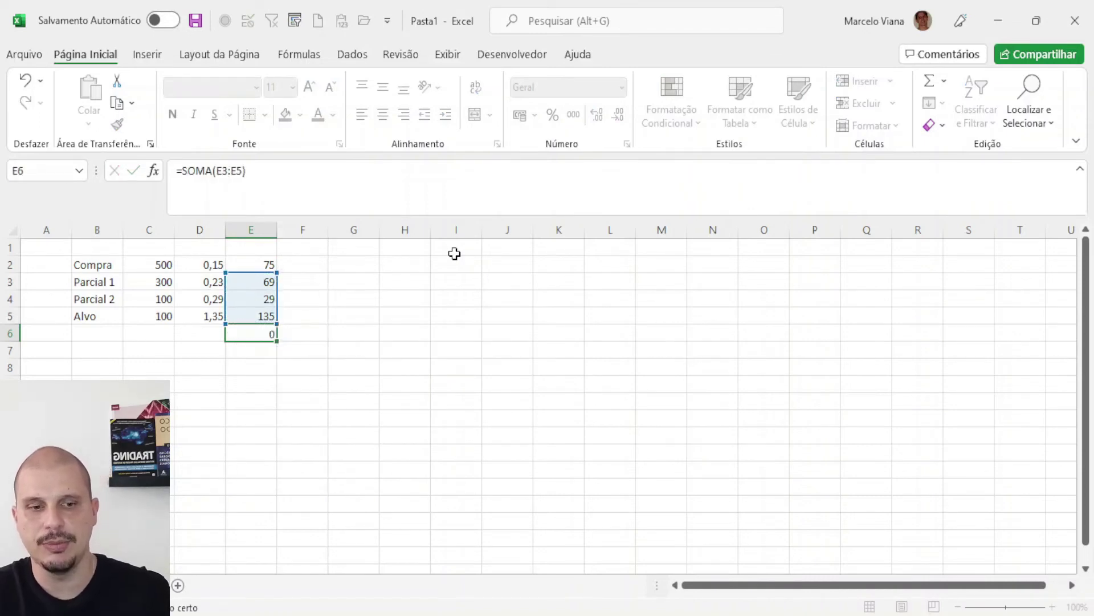
key(Up)
key(Down)
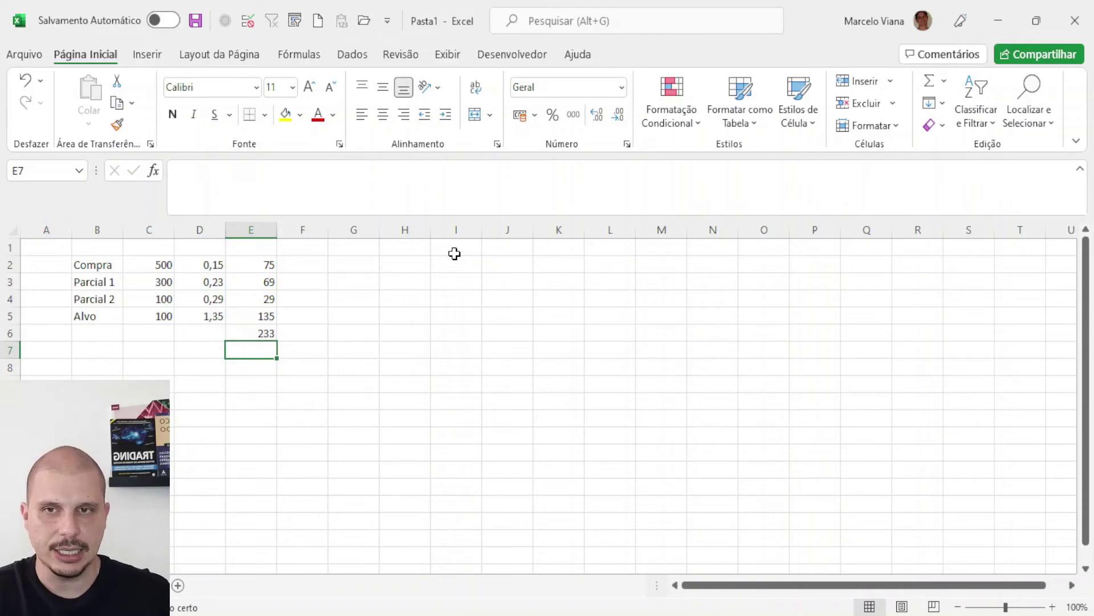
In E7, divide the sales total by the purchase cost with =E6/E2 and centre the cell.
text(=)
key(Up)
text(/)
key(Up)
key(Up)
key(Up)
key(Up)
key(Up)
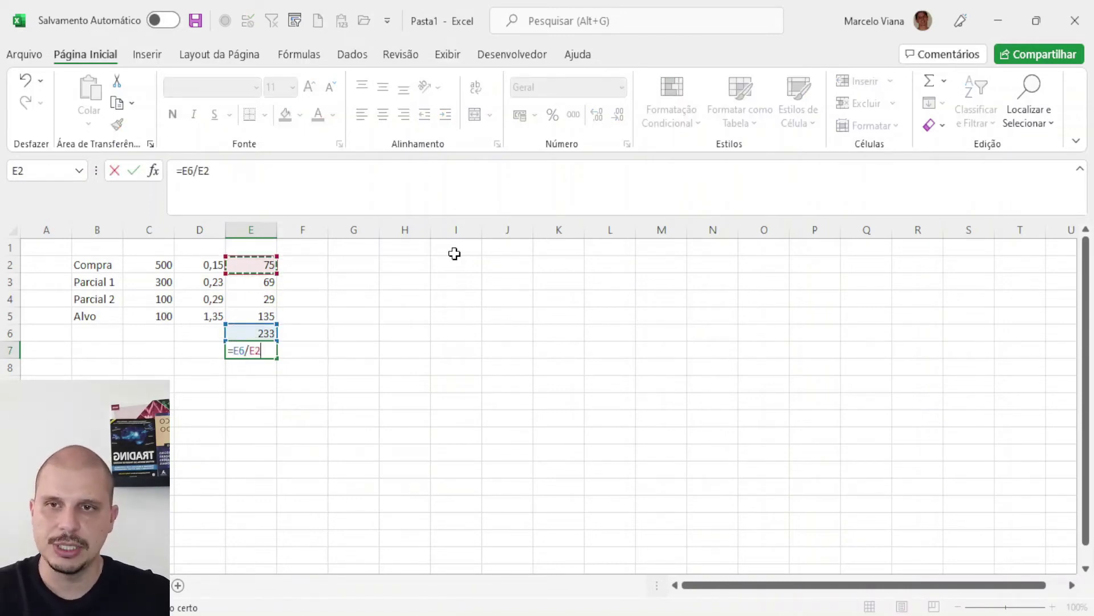
key(Return)
key(Up)
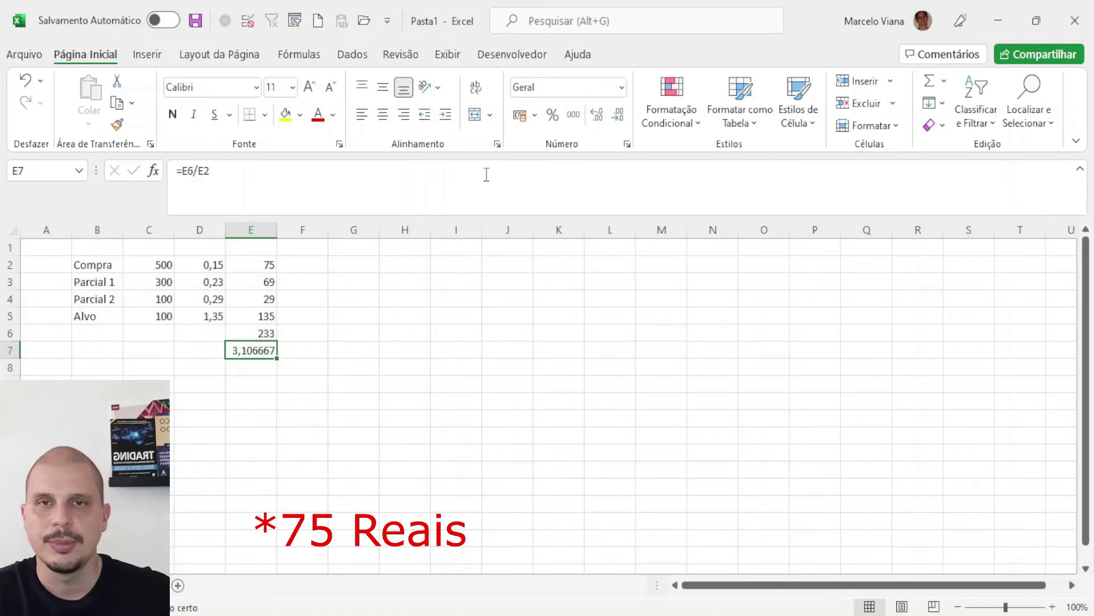
click(384, 122)
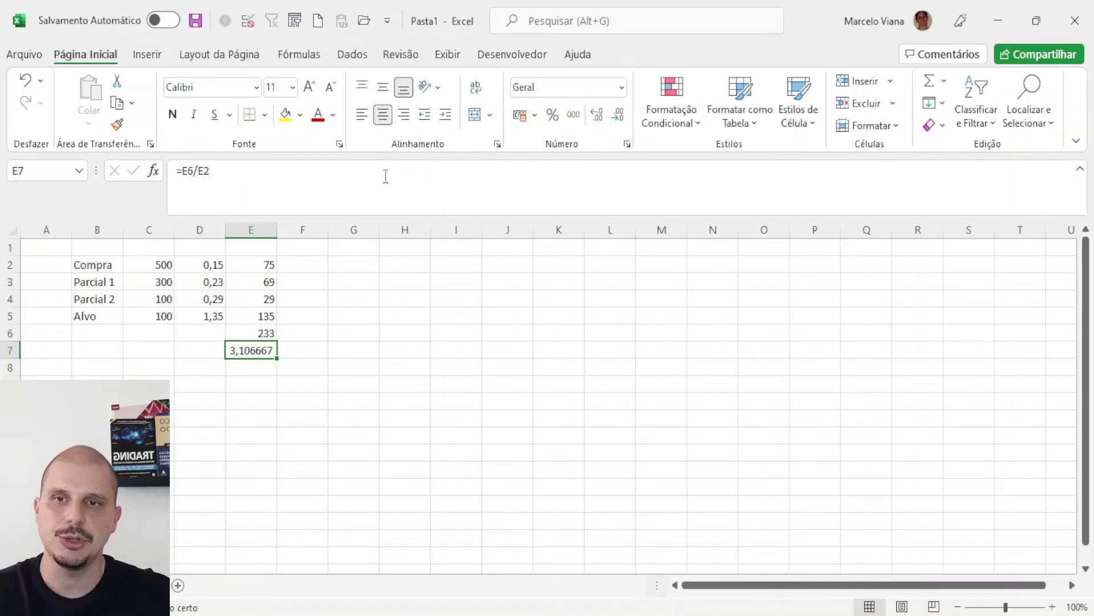
Switch to the trading platform, load the MGLU3 chart and show it with the Apenas 9 e 21 MM layout.
click(998, 20)
text(MGLU3)
key(Return)
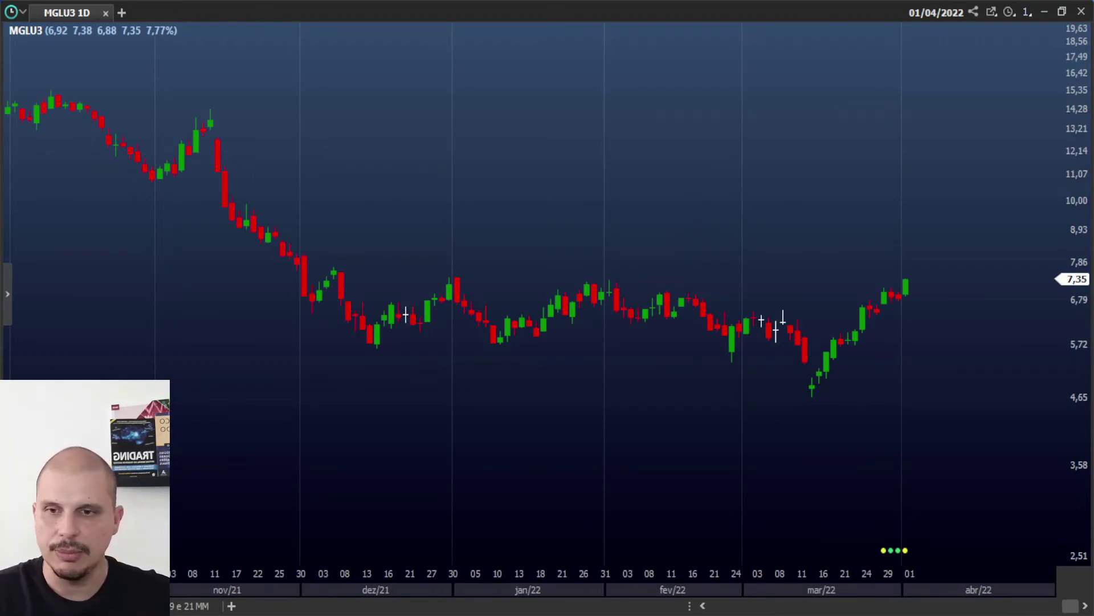
click(191, 606)
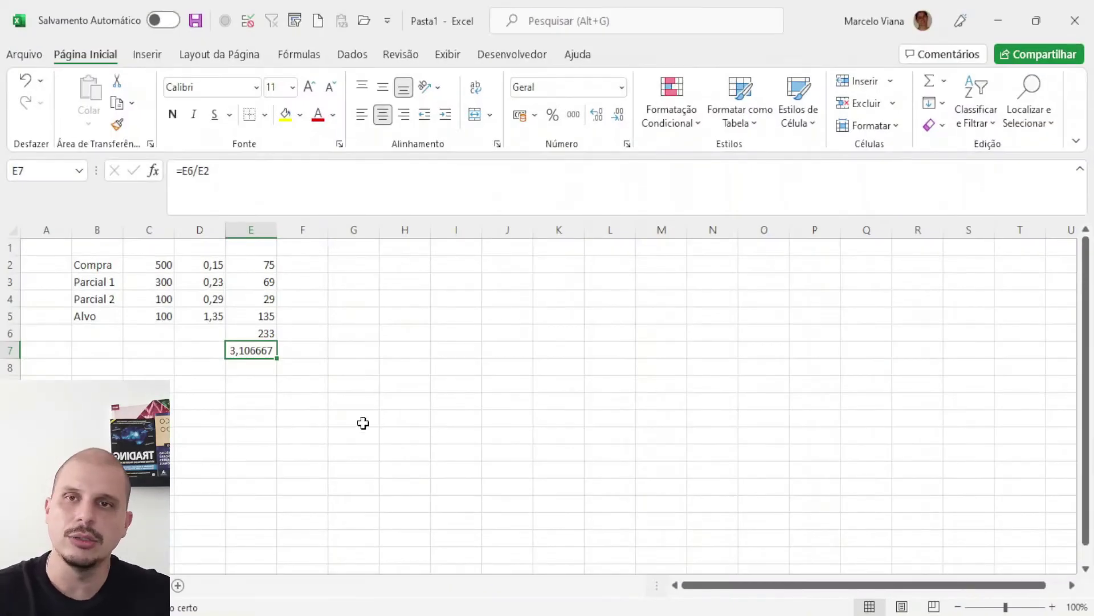
Back in Excel, set the Parcial 1 quantity in C3 to 0.
key(alt+Tab)
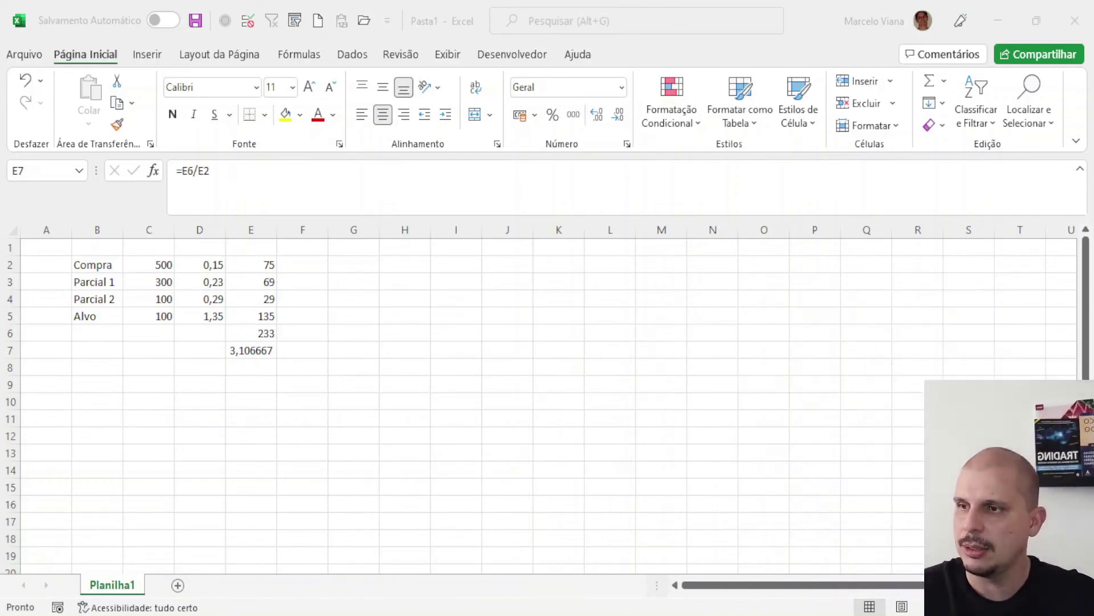
key(alt+Tab)
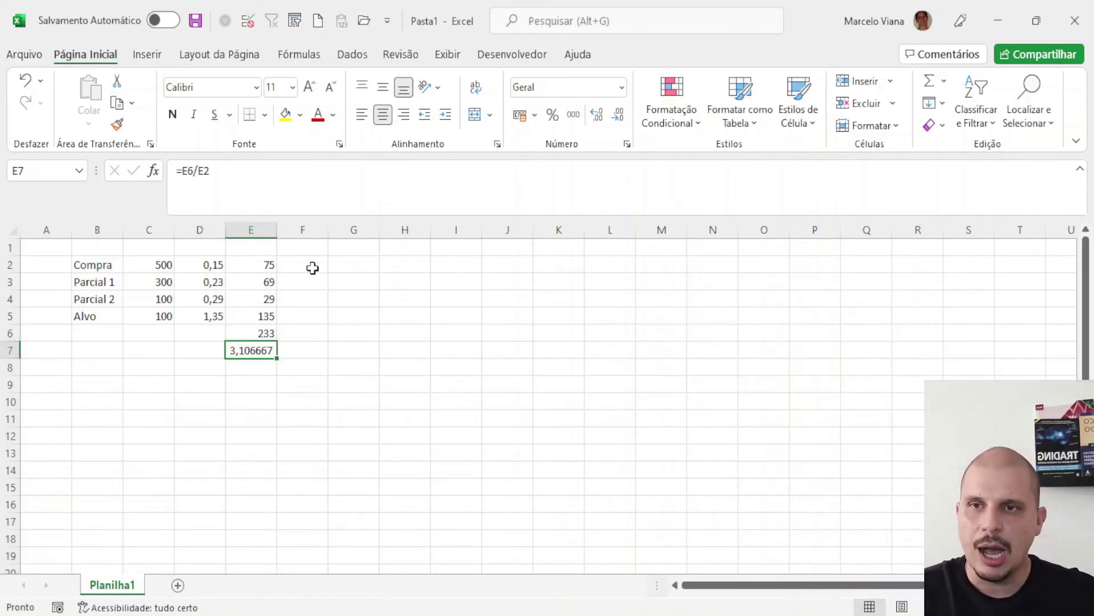
click(157, 299)
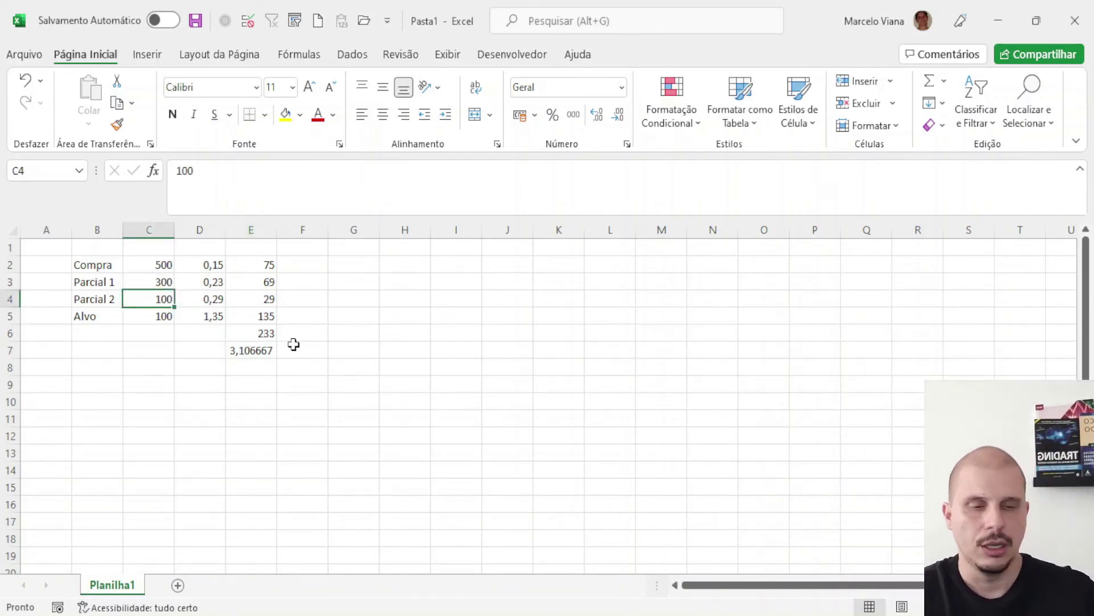
key(Up)
text(0)
key(Return)
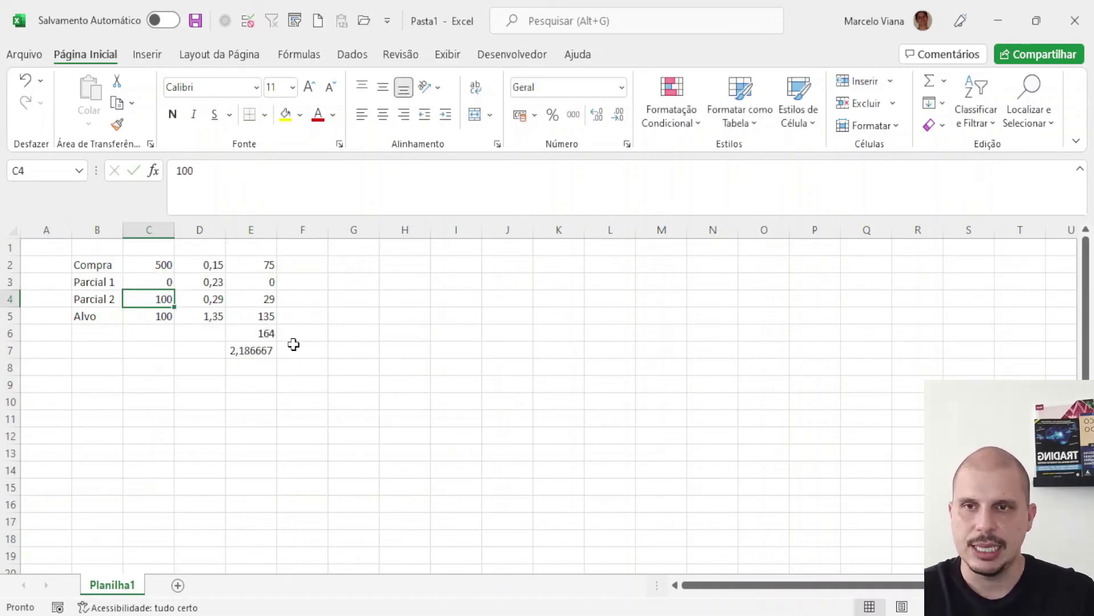
Set the quantities to 300 for Parcial 2 in C4 and 200 for Alvo in C5, and check the ratio in E7.
text(300)
key(Return)
text(200)
key(Return)
key(Up)
key(Right)
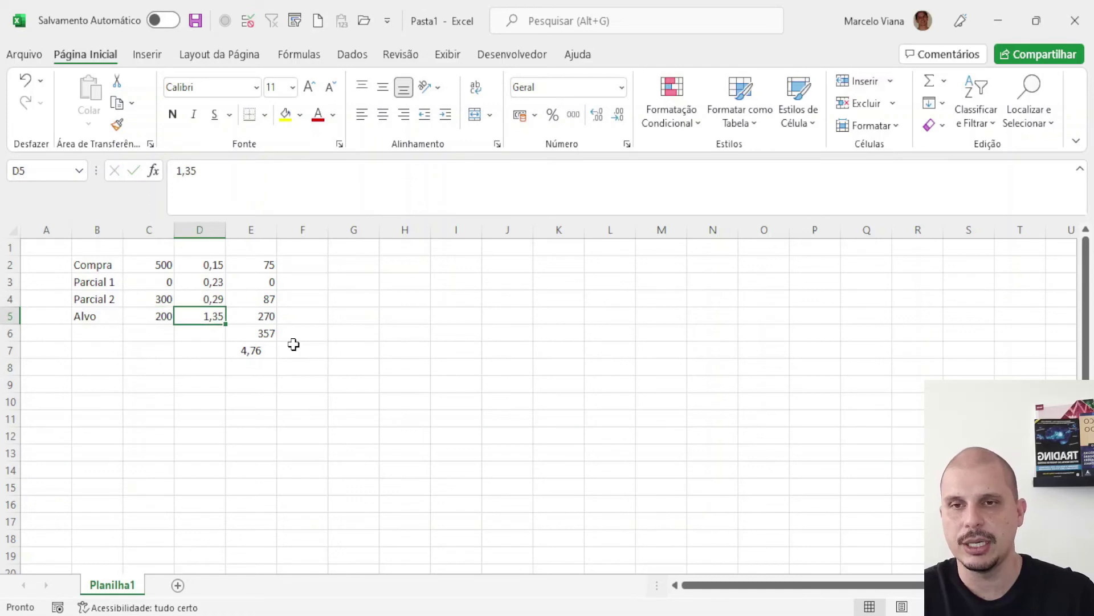
key(Right)
key(Down)
key(Down)
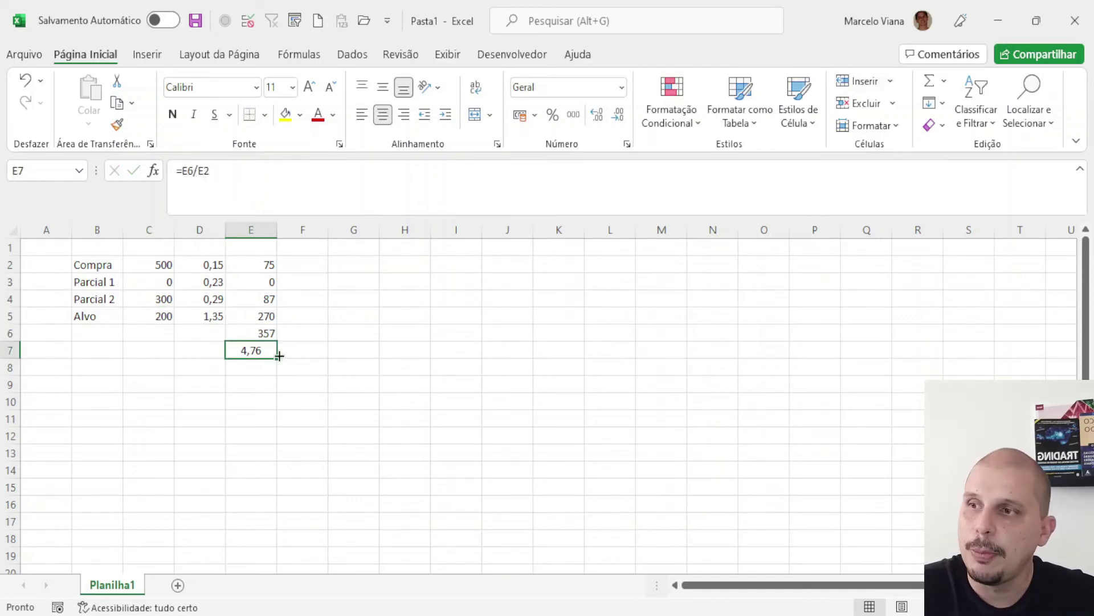
click(353, 393)
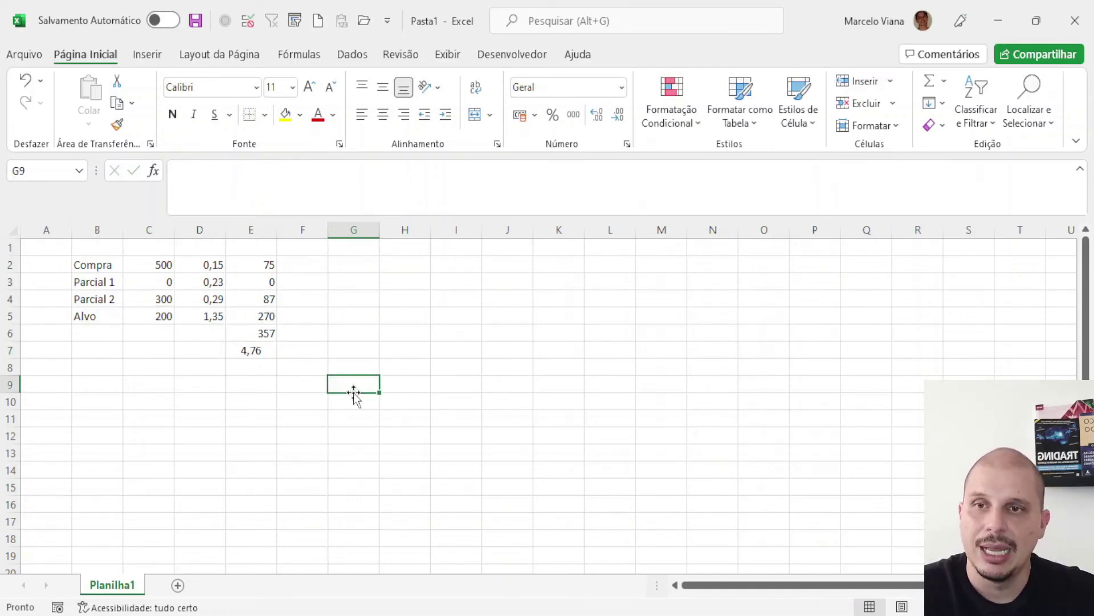
Switch to the trading platform's option strategies window and examine the MGLU3 calls expiring 14/04/2022, down to the out-of-the-money strikes.
click(998, 22)
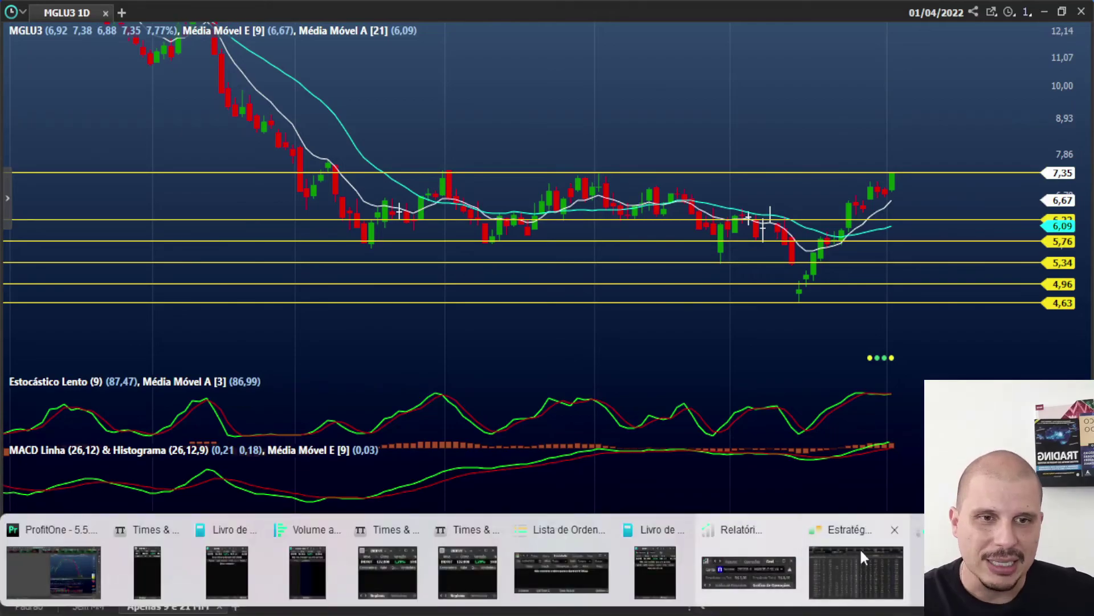
click(866, 576)
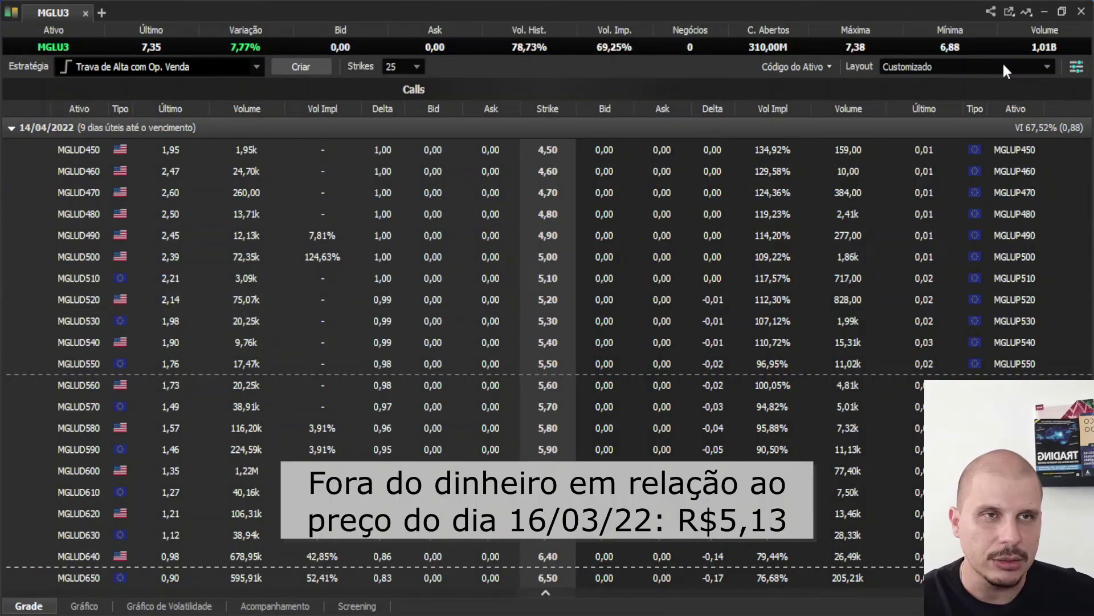
scroll(428, 336, down, 4)
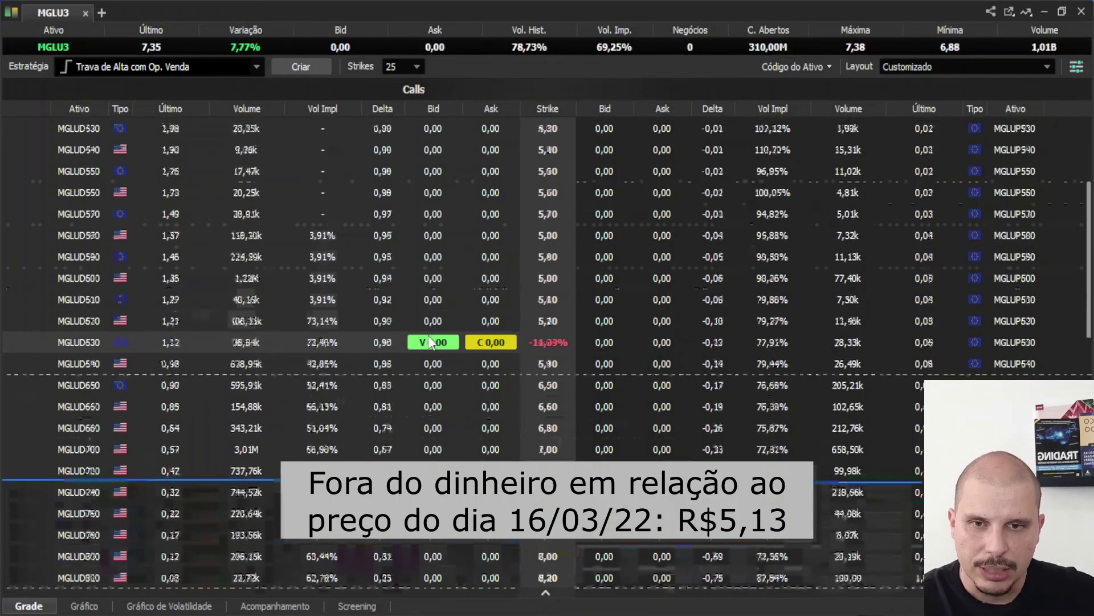
scroll(429, 342, down, 1)
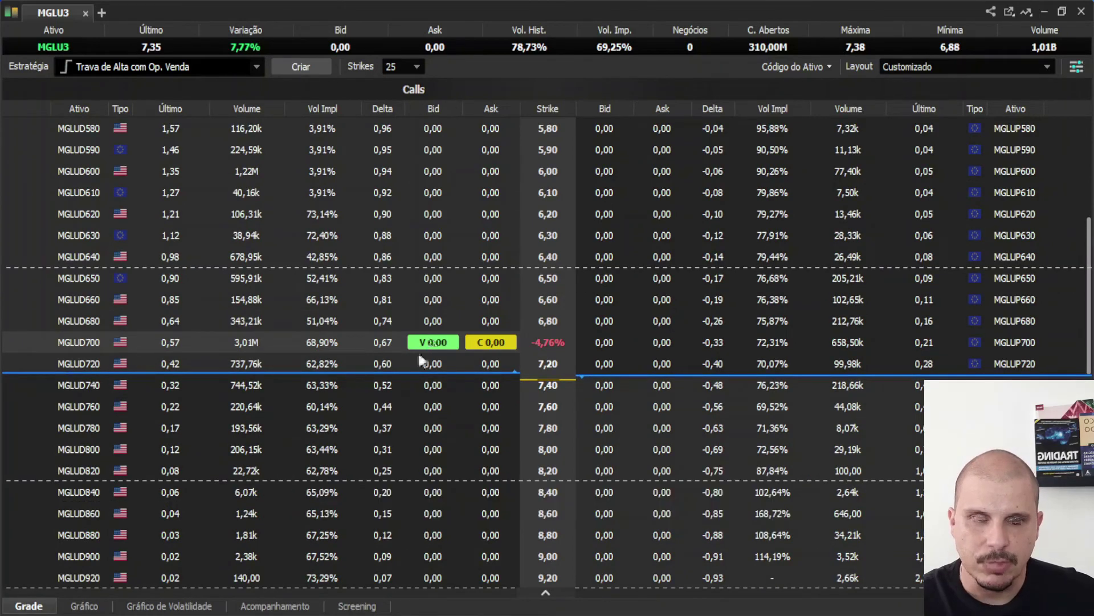
click(1028, 12)
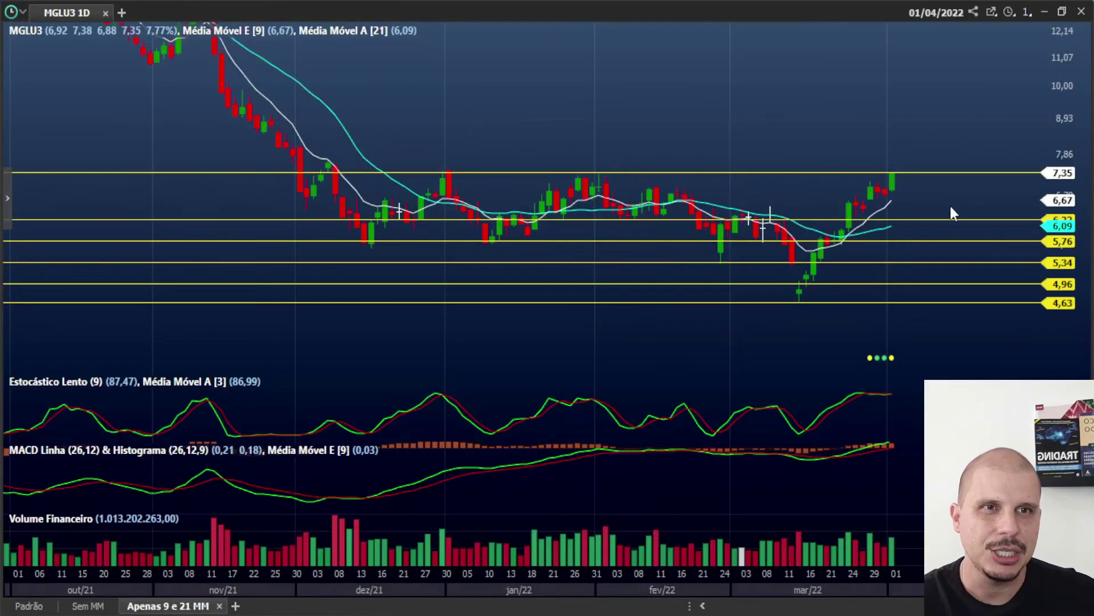
mouse_move(741, 613)
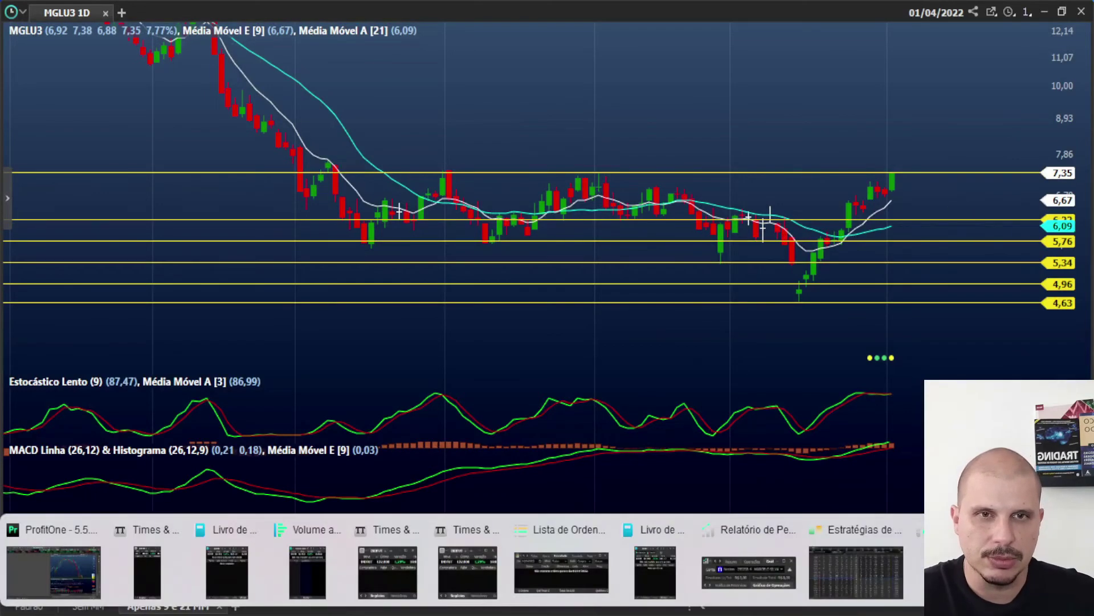
click(853, 562)
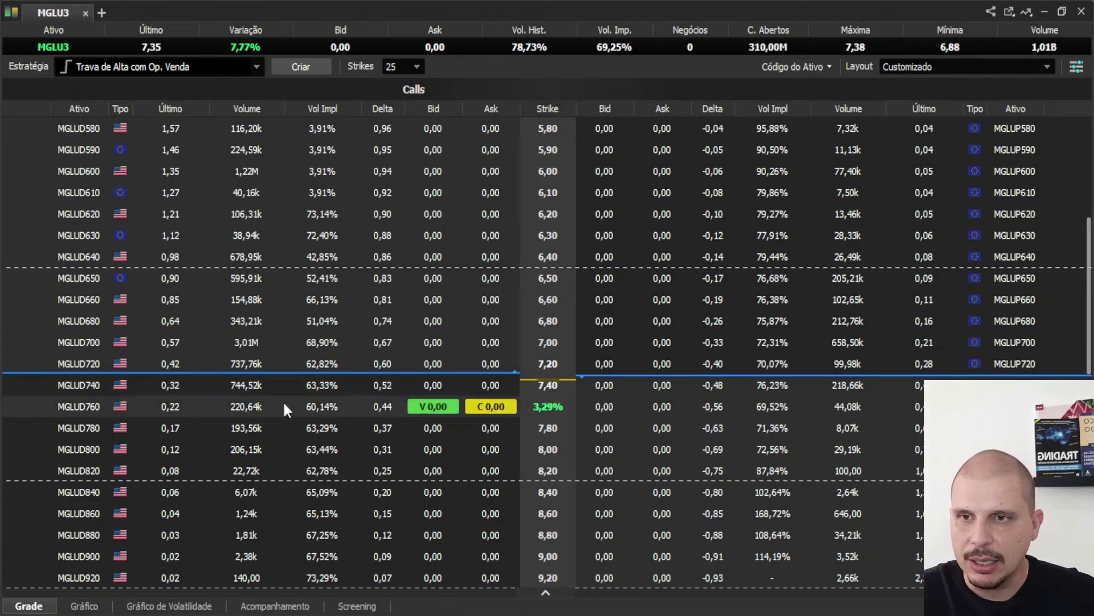
click(1045, 11)
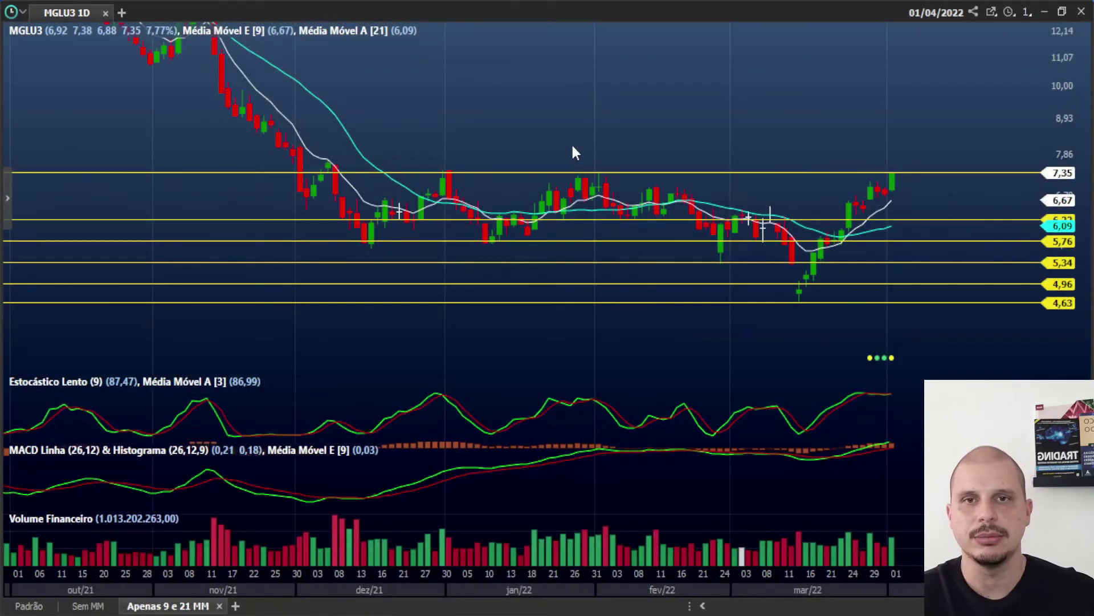
Load the MGLUD740 daily chart and examine its mid-March lows against the latest candle.
text(M)
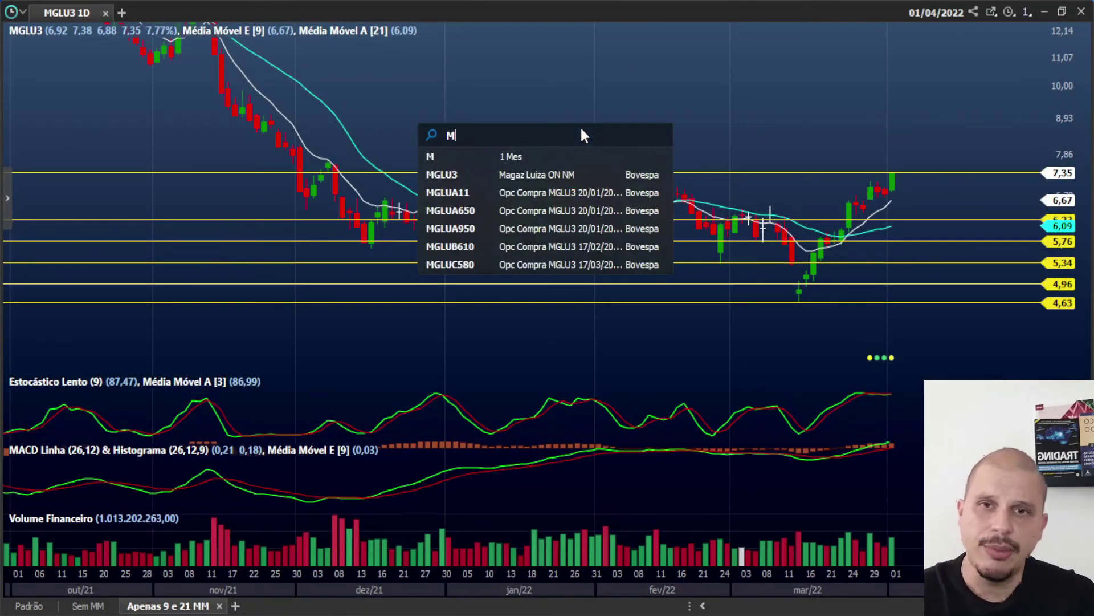
text(GLUD740)
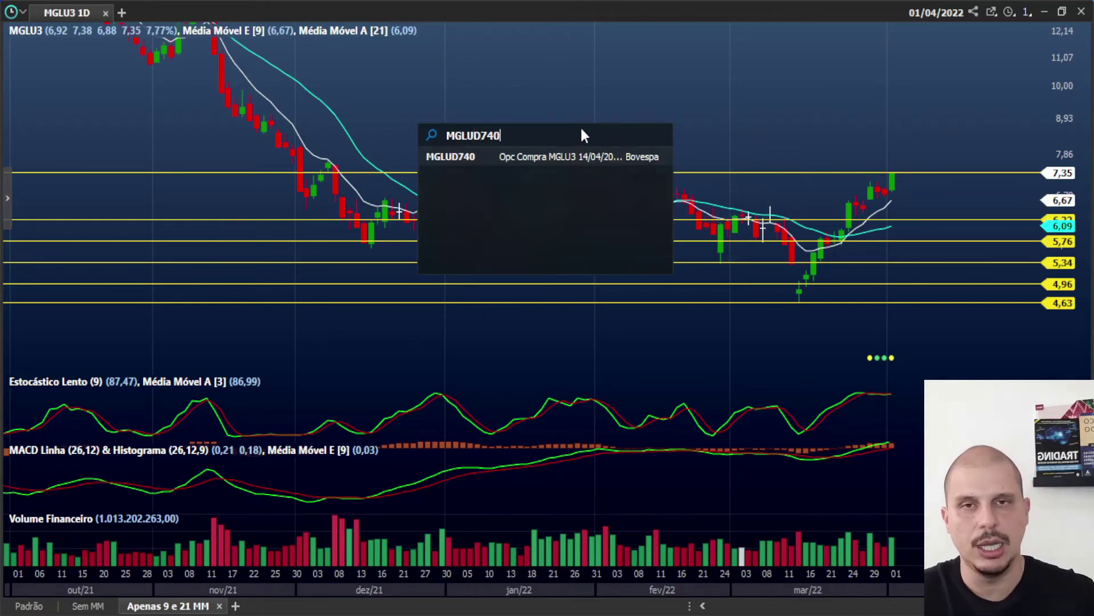
key(Return)
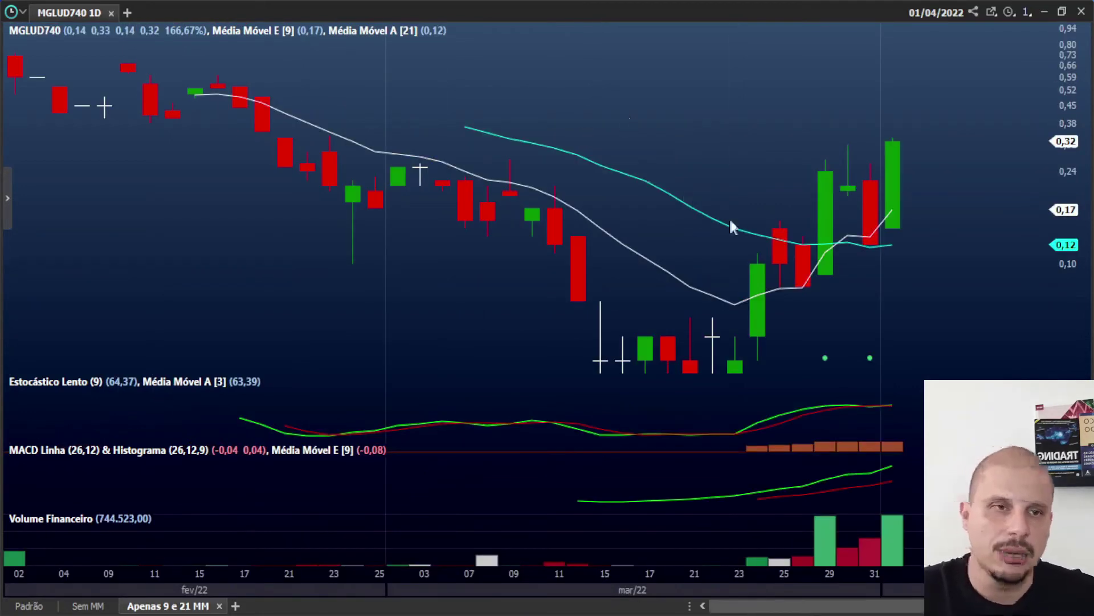
drag(864, 315, 862, 234)
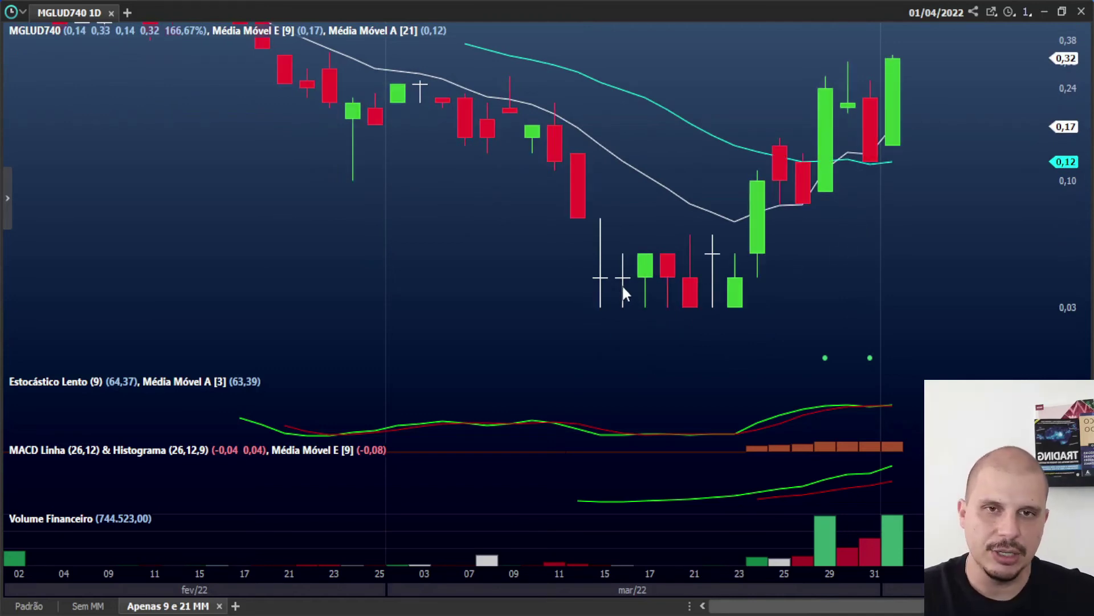
mouse_move(624, 286)
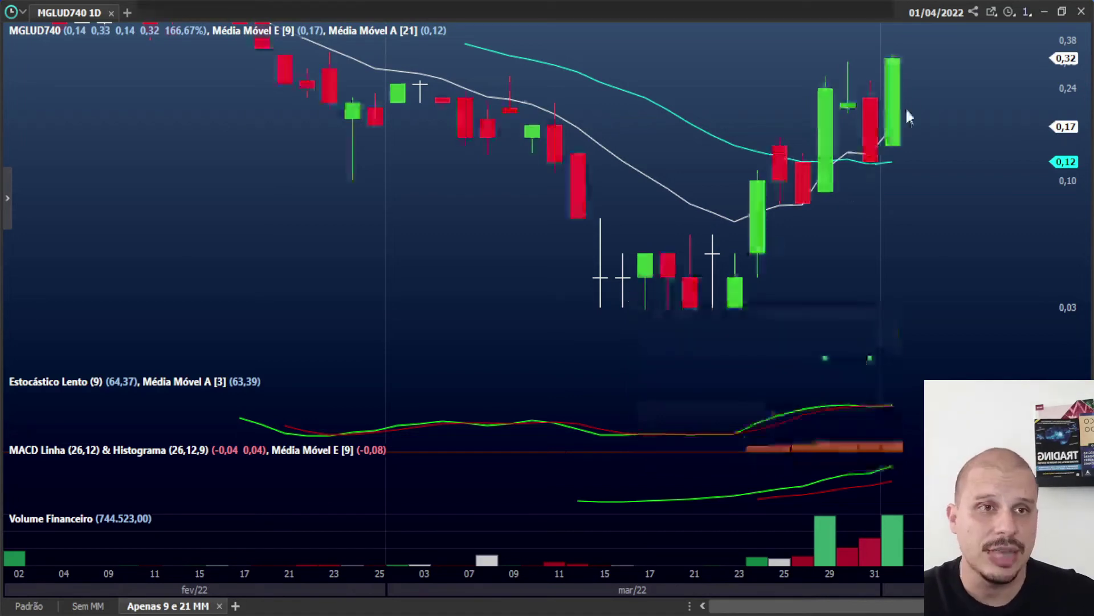
Switch to the calculator and divide 0,32 by 0,04.
click(741, 611)
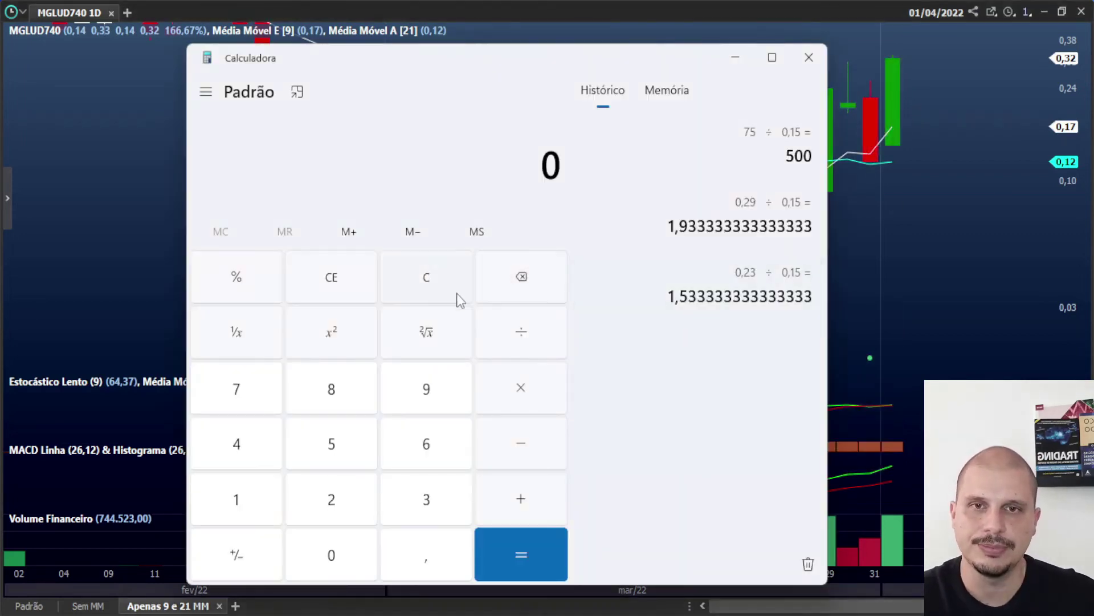
text(0,32/0,04)
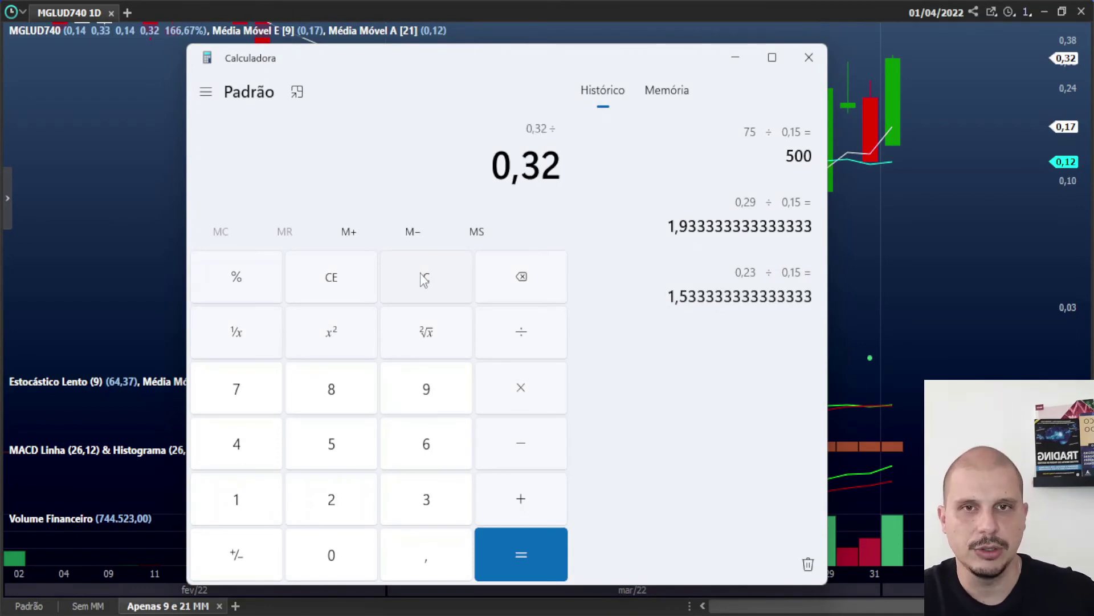
key(Return)
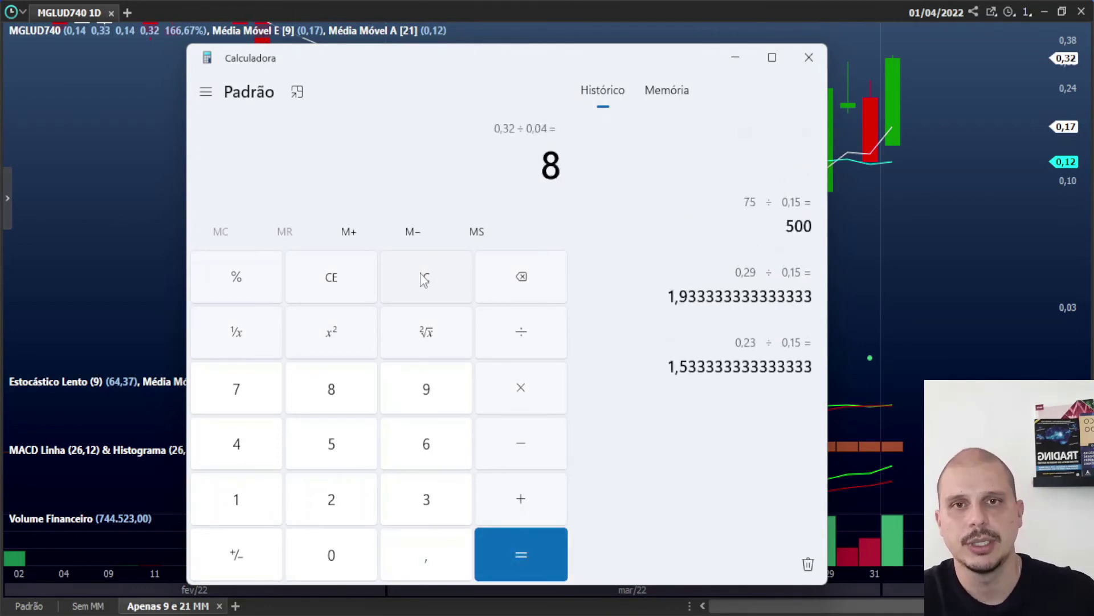
Clear the calculator and divide 80 by 0,04.
click(409, 281)
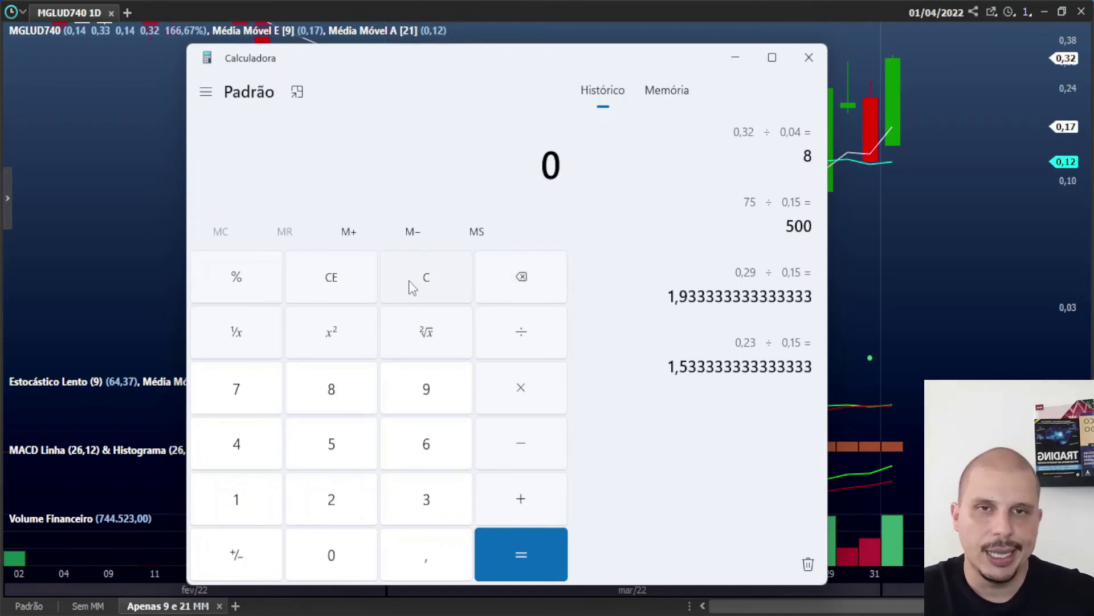
text(80)
key(slash)
text(0,04)
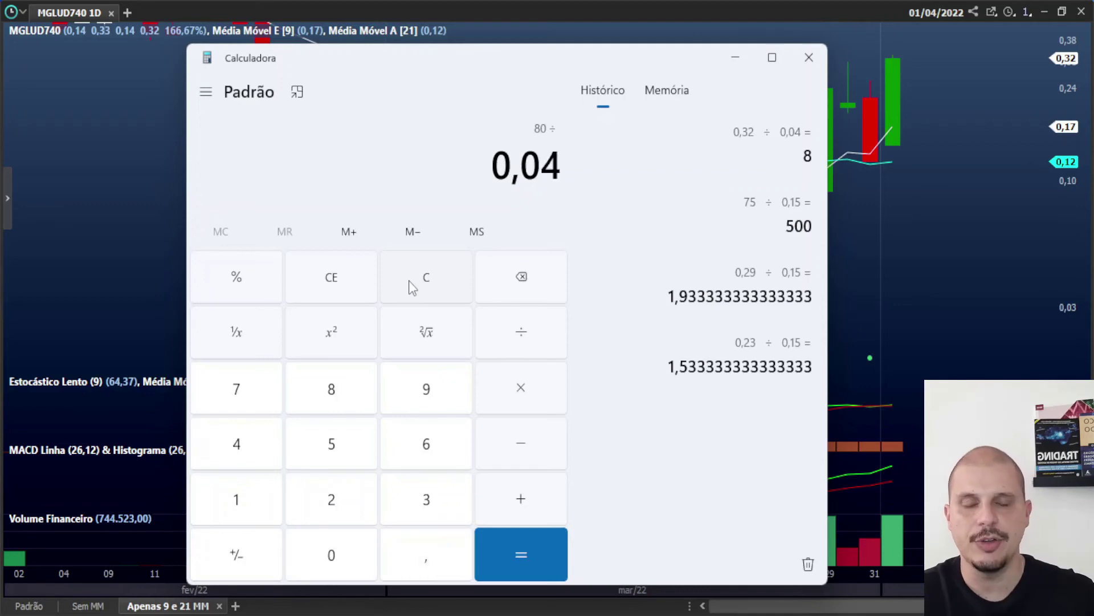
key(Return)
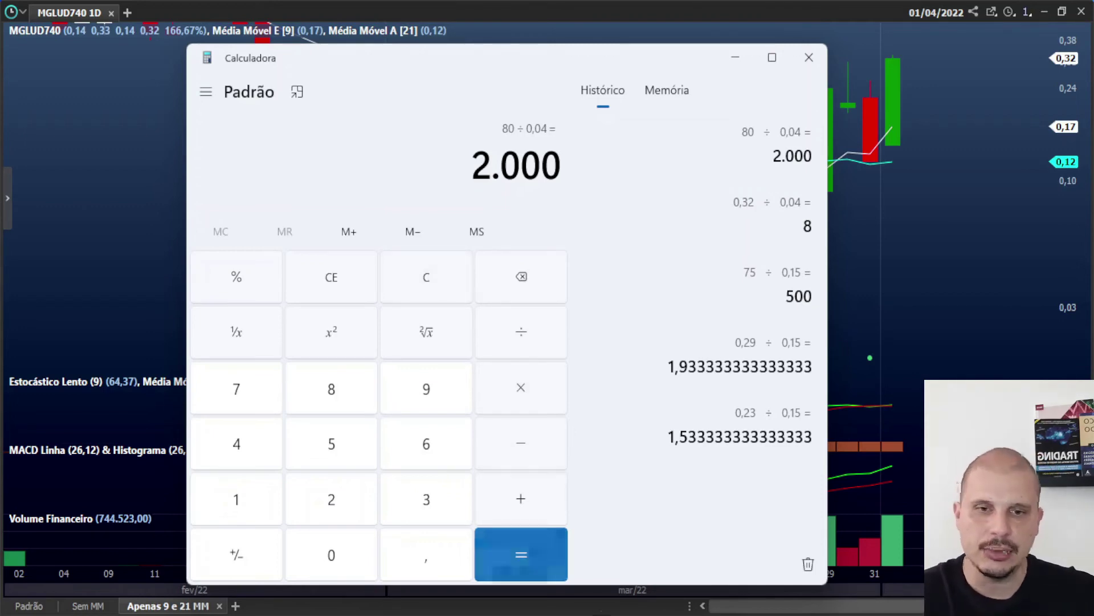
Switch to the spreadsheet and set the Compra quantity in C2 to 2000 and its price in D2 to 0,04.
key(alt+Tab)
click(202, 267)
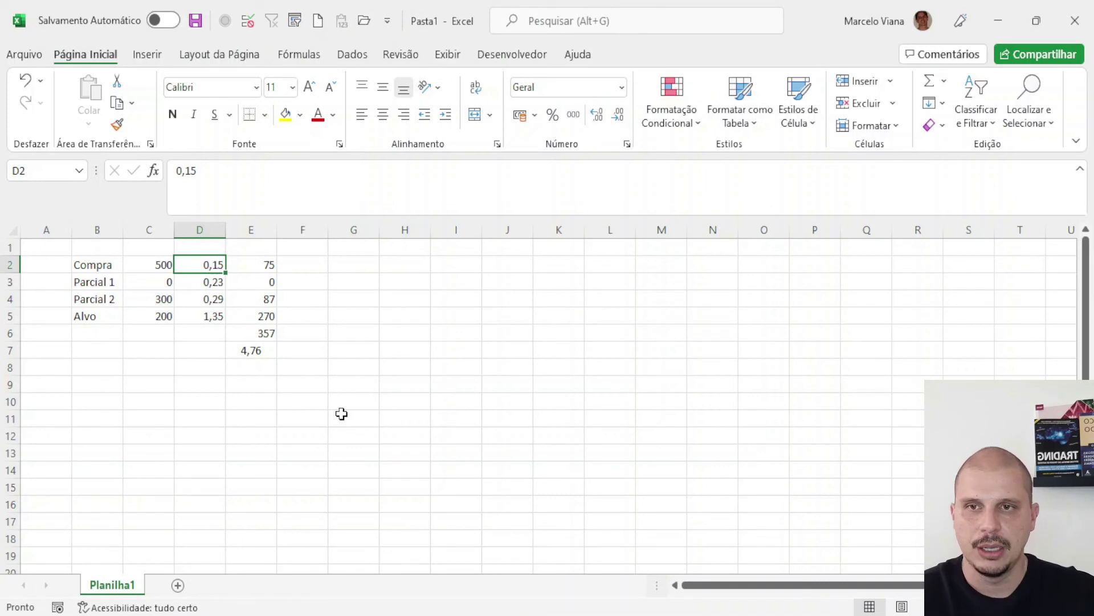
key(Left)
text(2000)
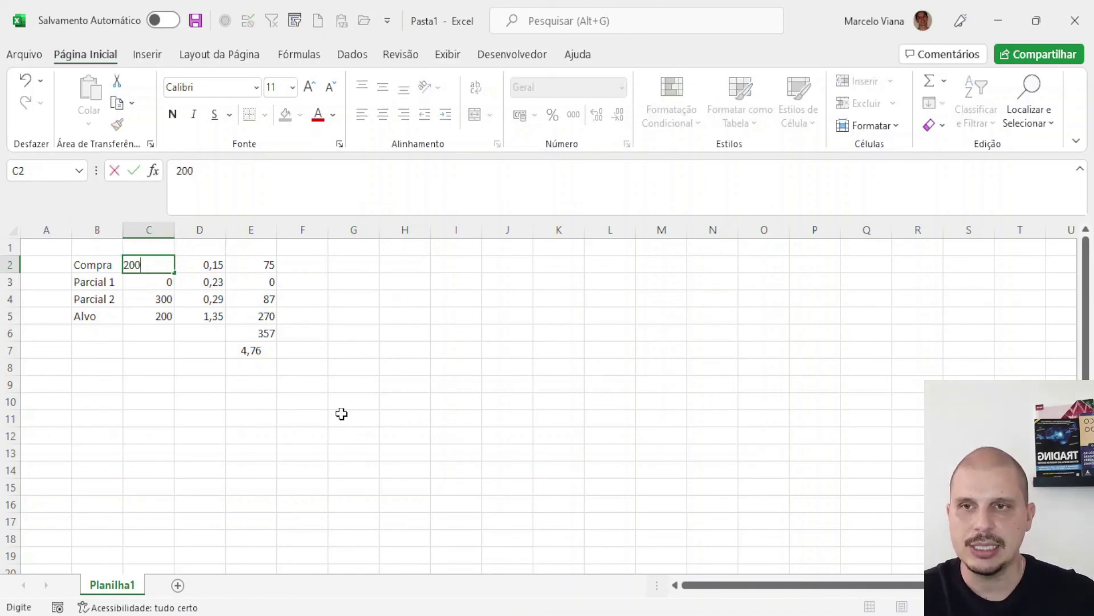
key(Tab)
text(0,04)
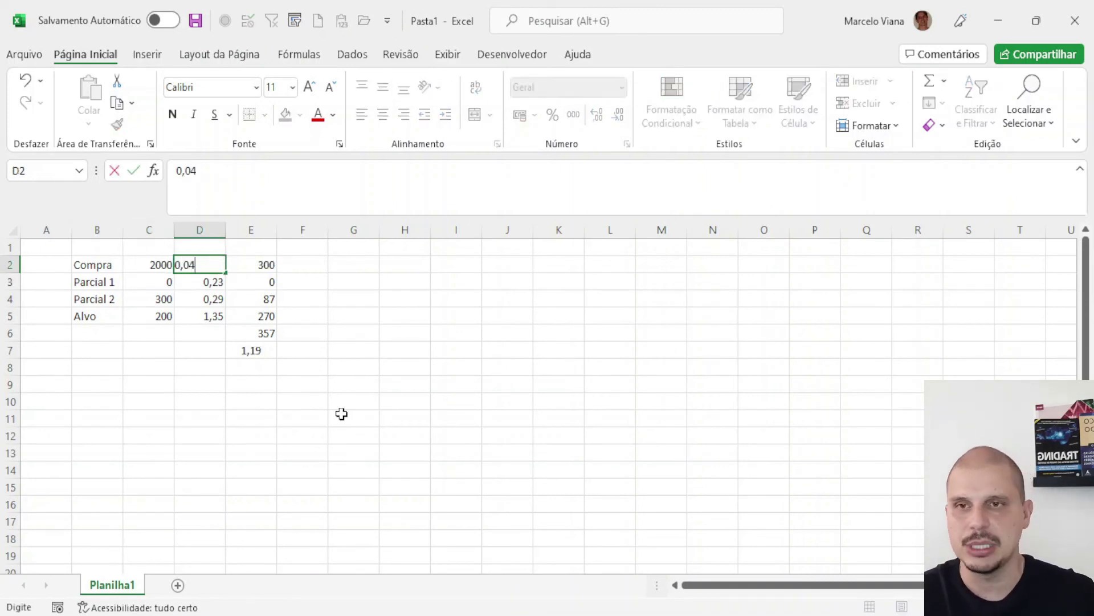
key(Return)
key(Return)
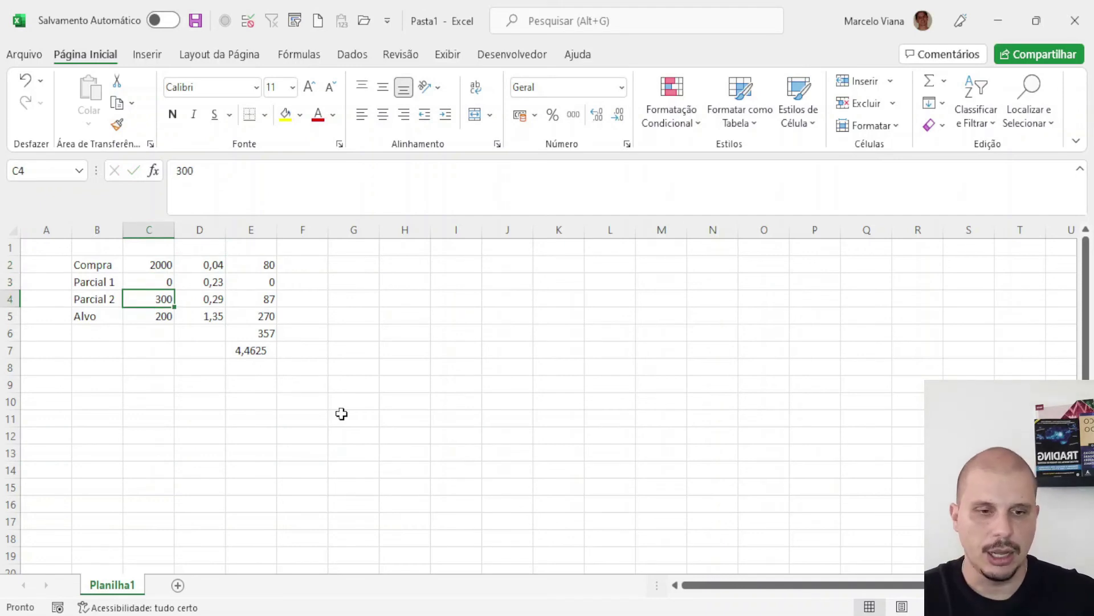
Set the Parcial 1 quantity in C3 to 1000.
key(Up)
text(1000)
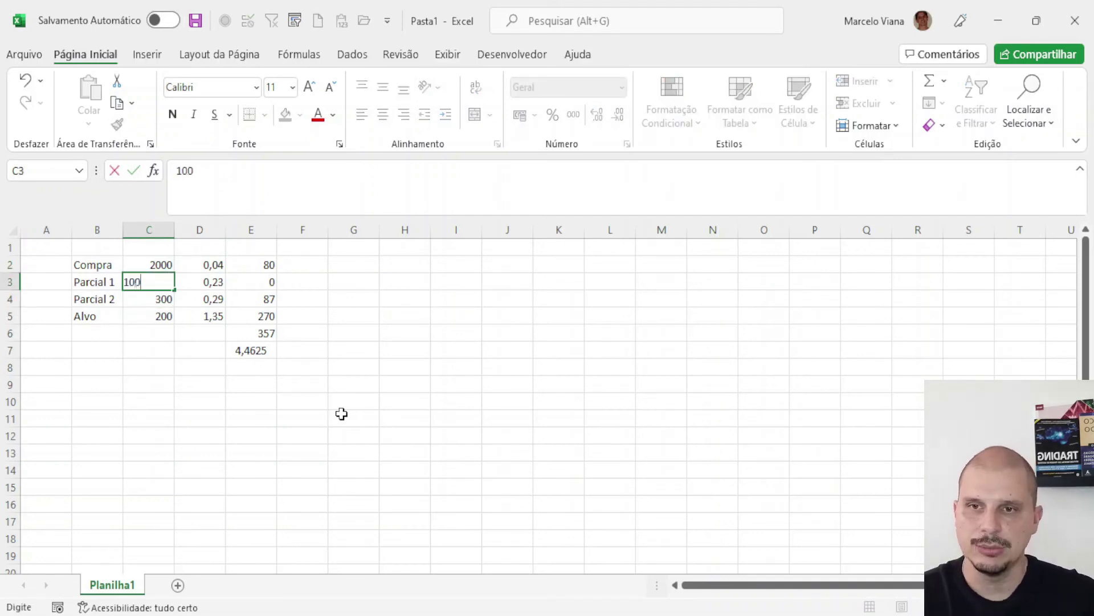
key(Tab)
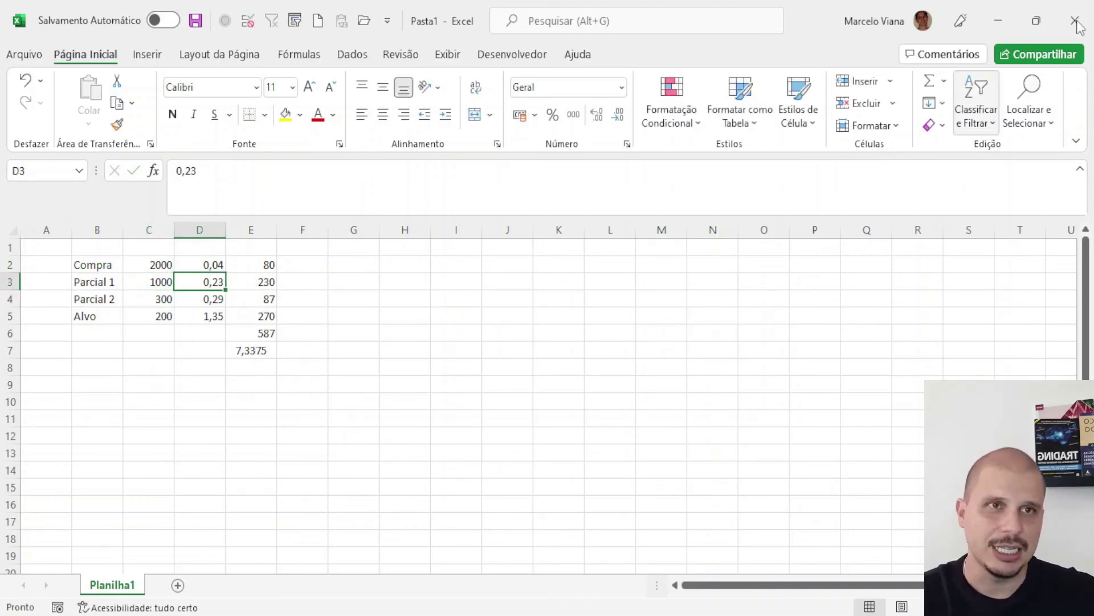
Switch back to the MGLUD740 daily chart and examine the mid-March candles' prices and the rise to the latest candle.
click(1002, 22)
click(927, 301)
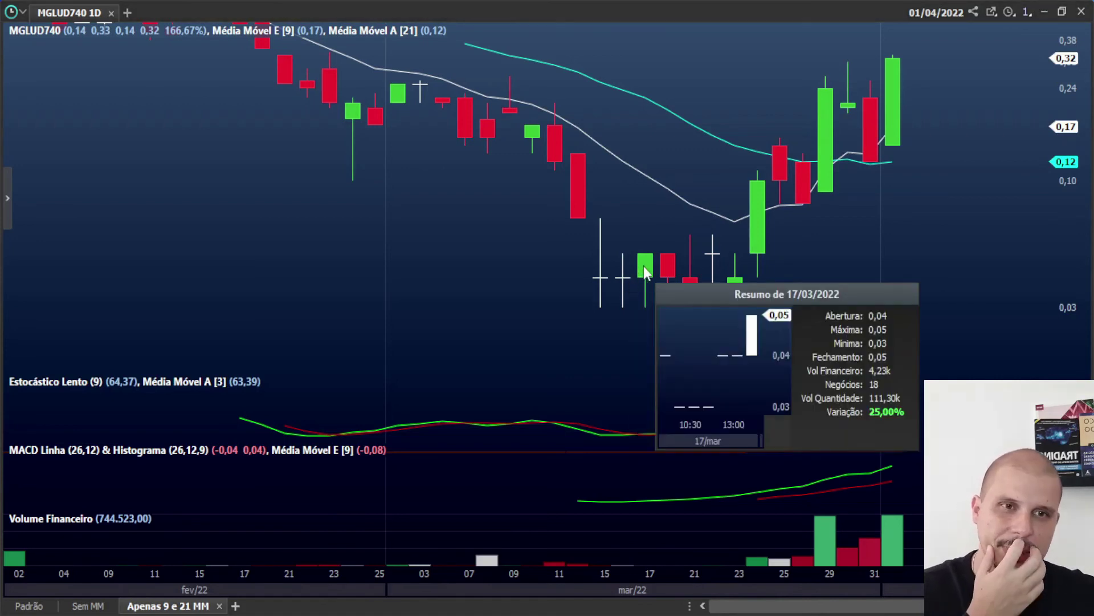
key(alt+Tab)
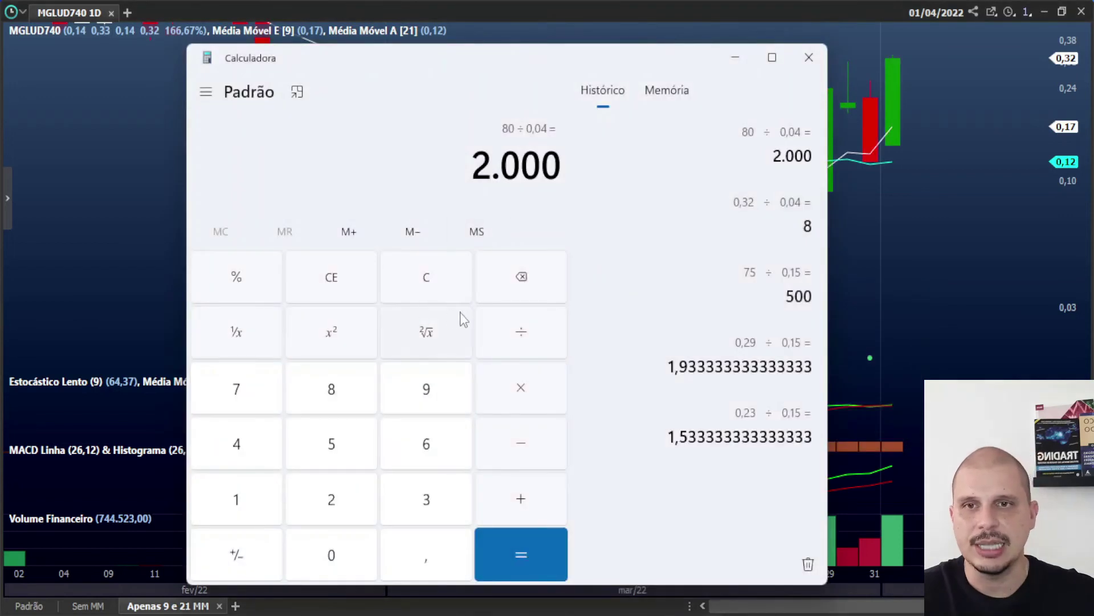
key(alt+Tab)
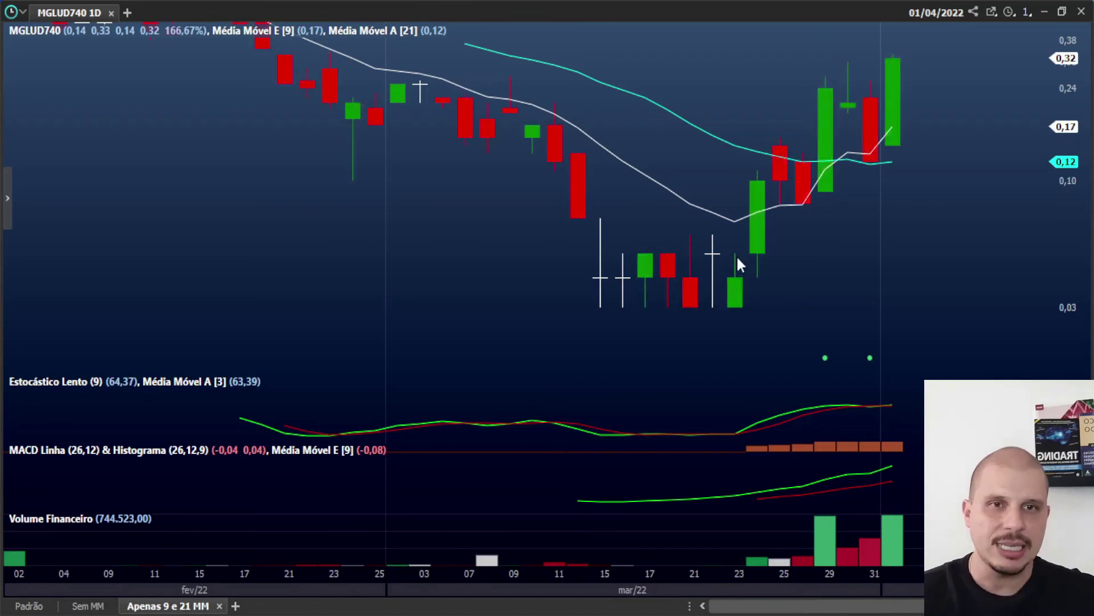
drag(735, 254, 891, 45)
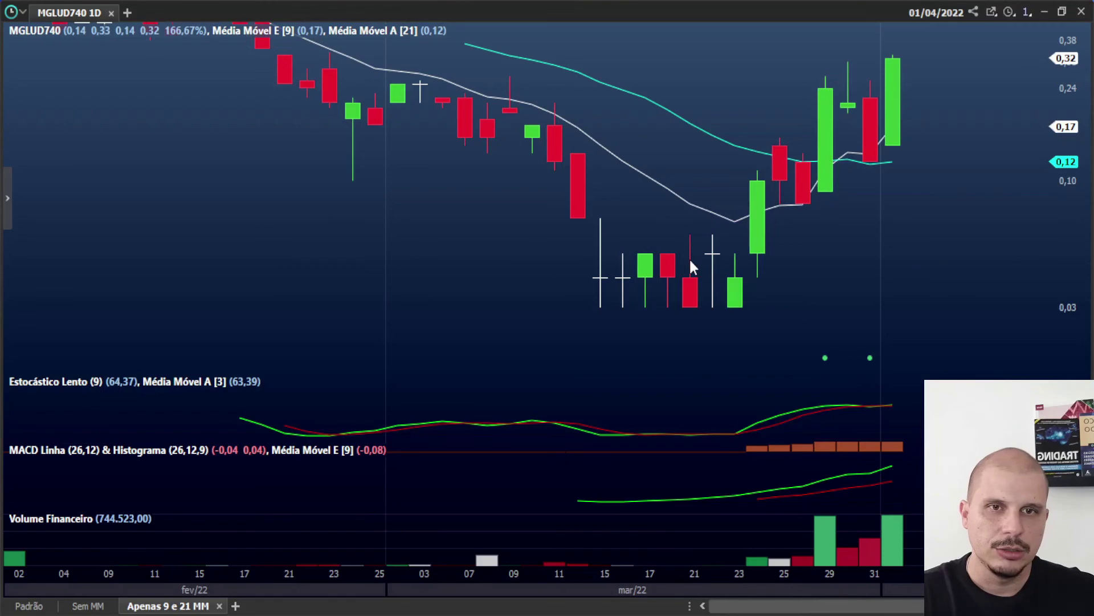
mouse_move(691, 262)
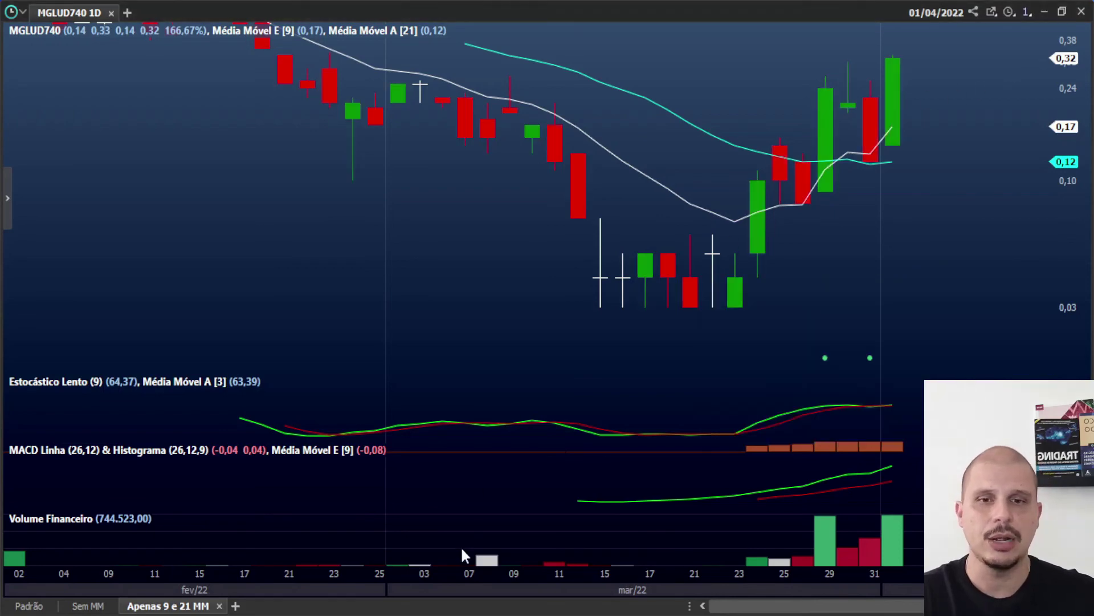
Switch to the spreadsheet, set the Parcial 1 price in D3 to 0,05, and enter 0,03 in C4.
key(alt+Tab)
text(0,05)
click(149, 299)
text(0,03)
key(Return)
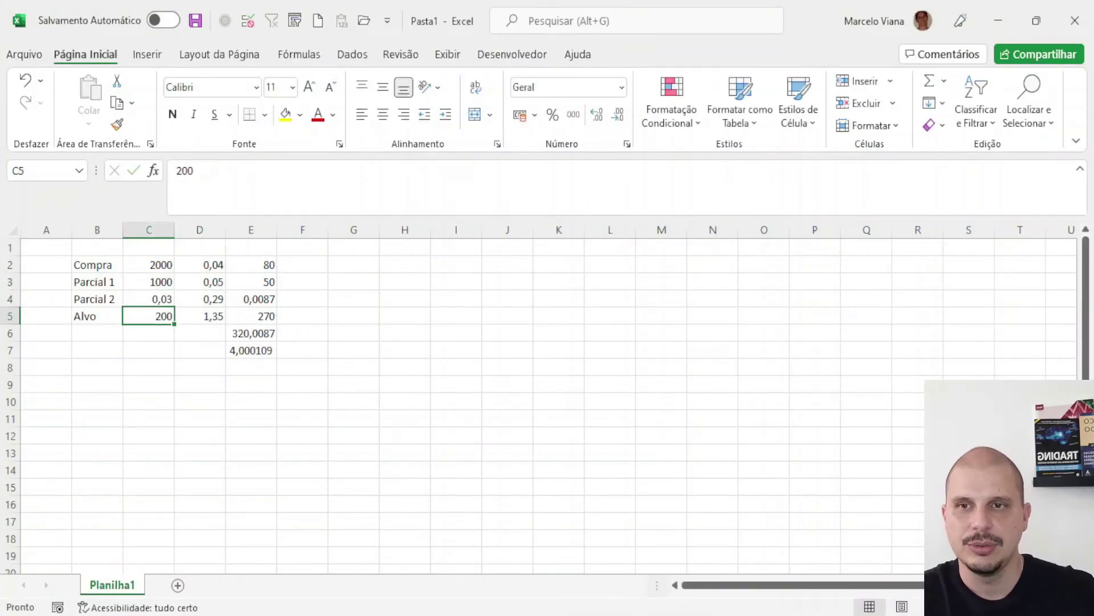
Set the Alvo price in D5 to 0,32.
key(alt+Tab)
key(alt+Tab)
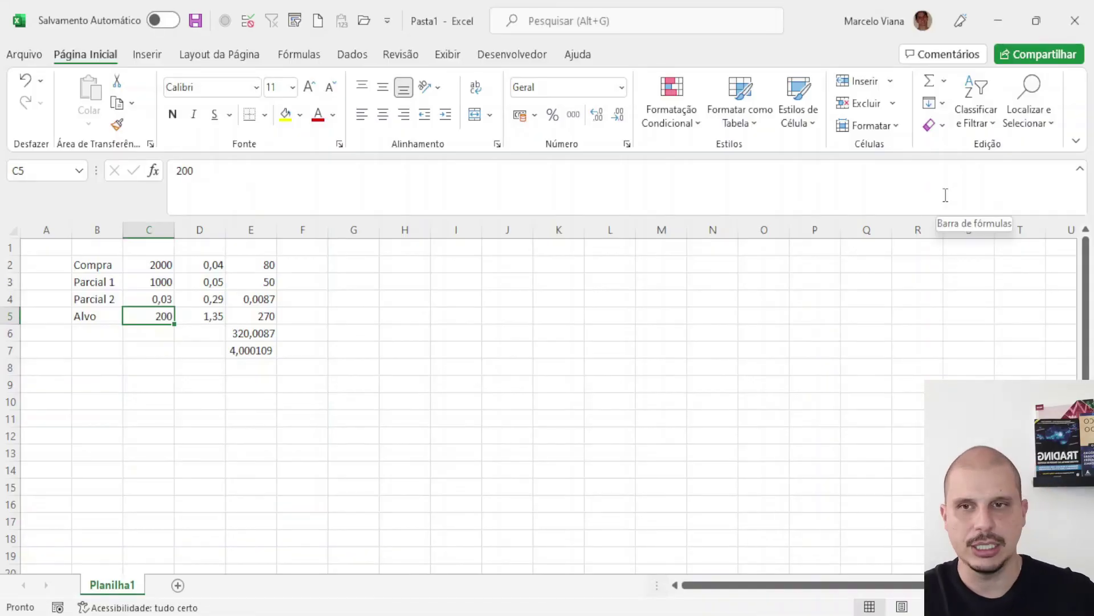
key(Right)
text(0,32)
key(Return)
Copy the 0,03 from C4 into D4 as the Parcial 2 price.
key(Up)
key(Up)
key(Right)
key(Up)
key(Down)
key(Left)
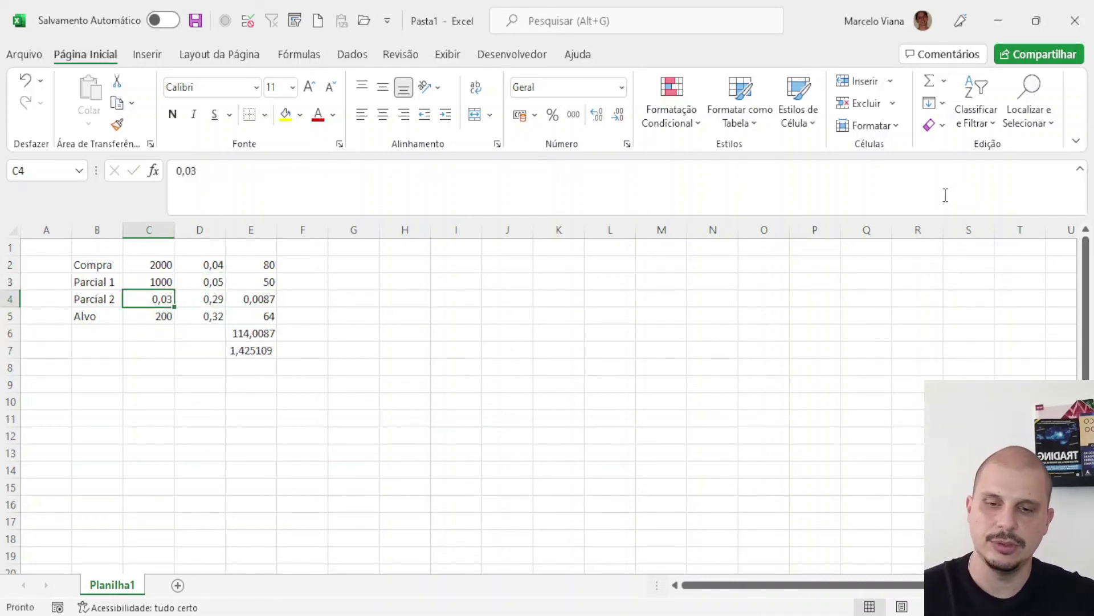
key(ctrl+c)
key(Right)
key(Return)
Set the quantities for Parcial 2 in C4 and Alvo in C5 to 500 each.
key(Down)
text(5)
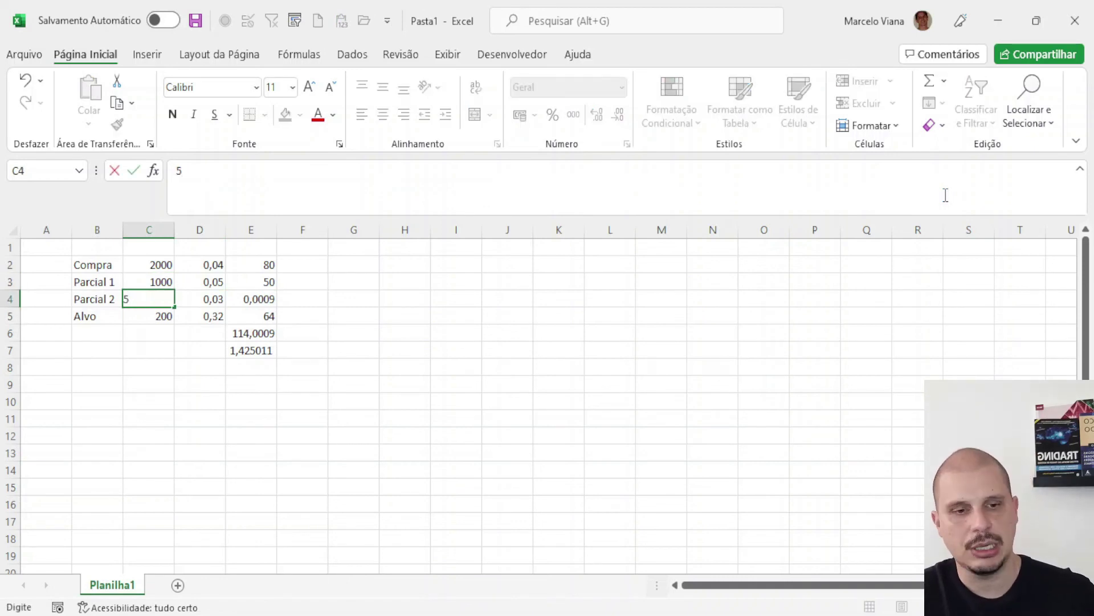
text(00)
key(Return)
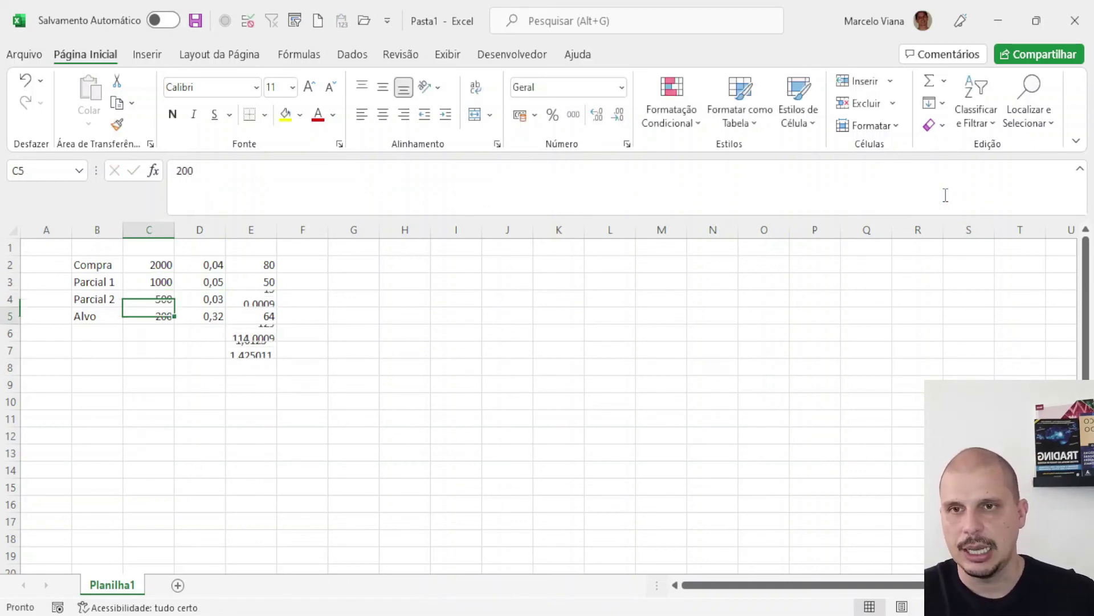
text(500)
key(Return)
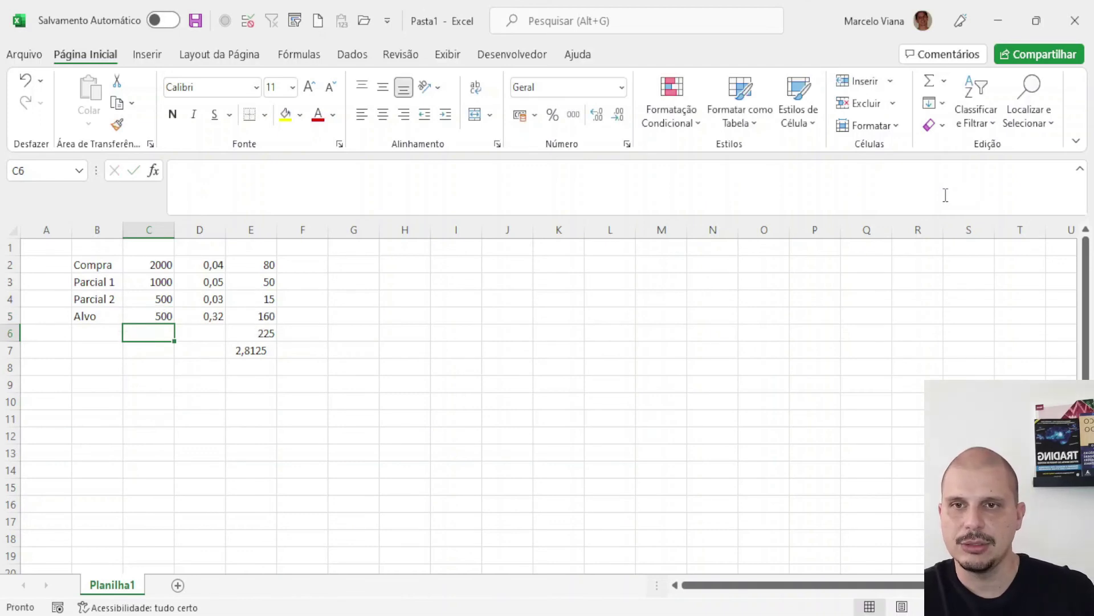
Review the trade's quantities in column C and the resulting amounts in column E, down to the sum in E6.
key(Up)
key(Right)
key(Left)
key(Up)
key(Up)
key(Down)
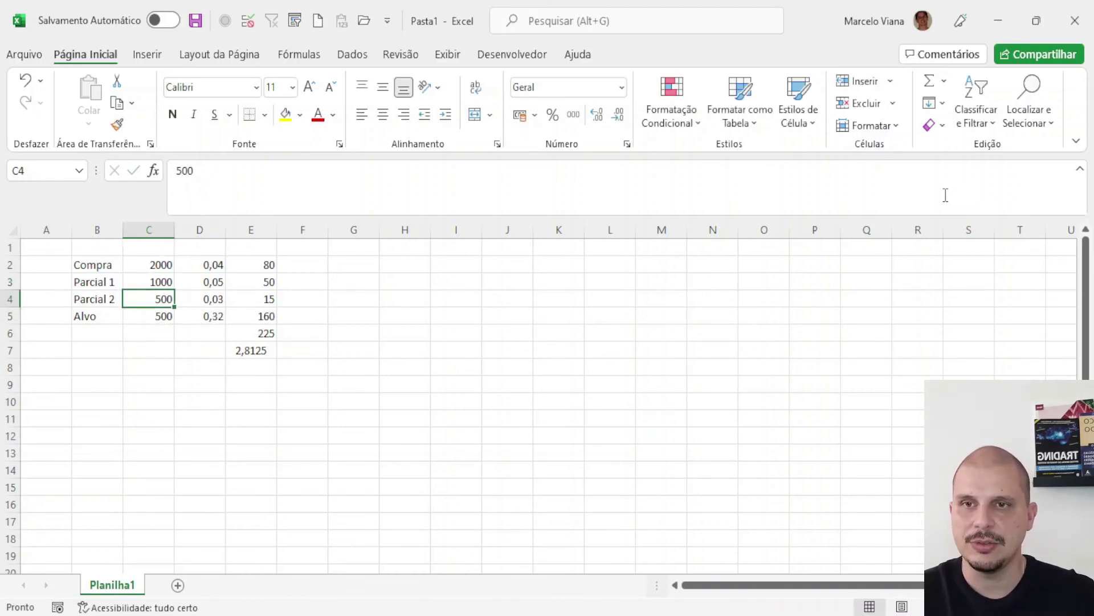
key(Down)
key(Up)
key(Up)
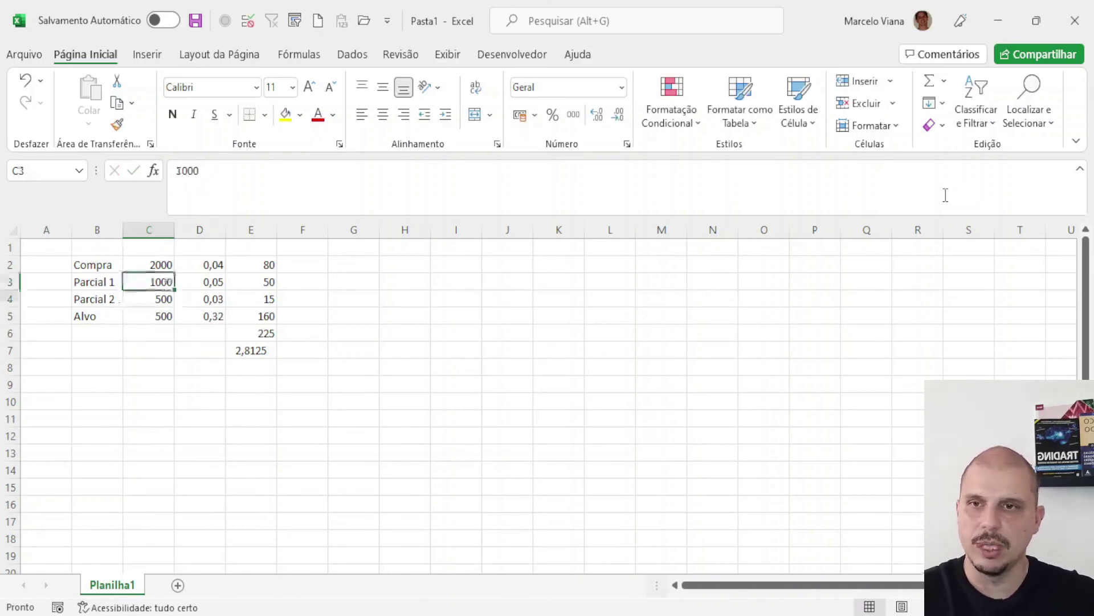
key(Up)
key(Right)
key(Right)
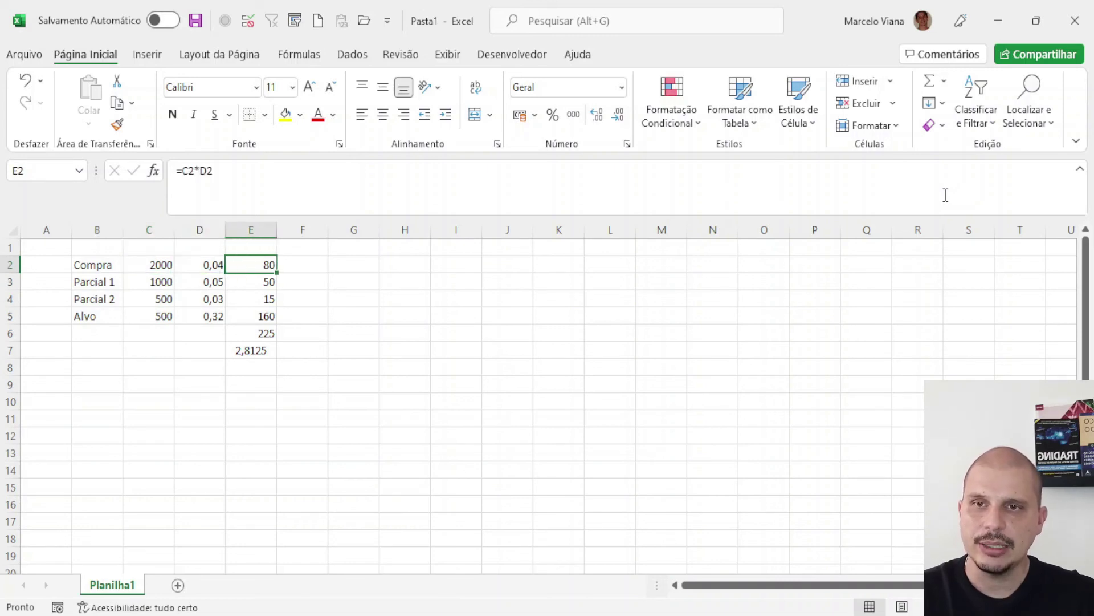
key(Down)
key(Down)
key(Down)
key(Down)
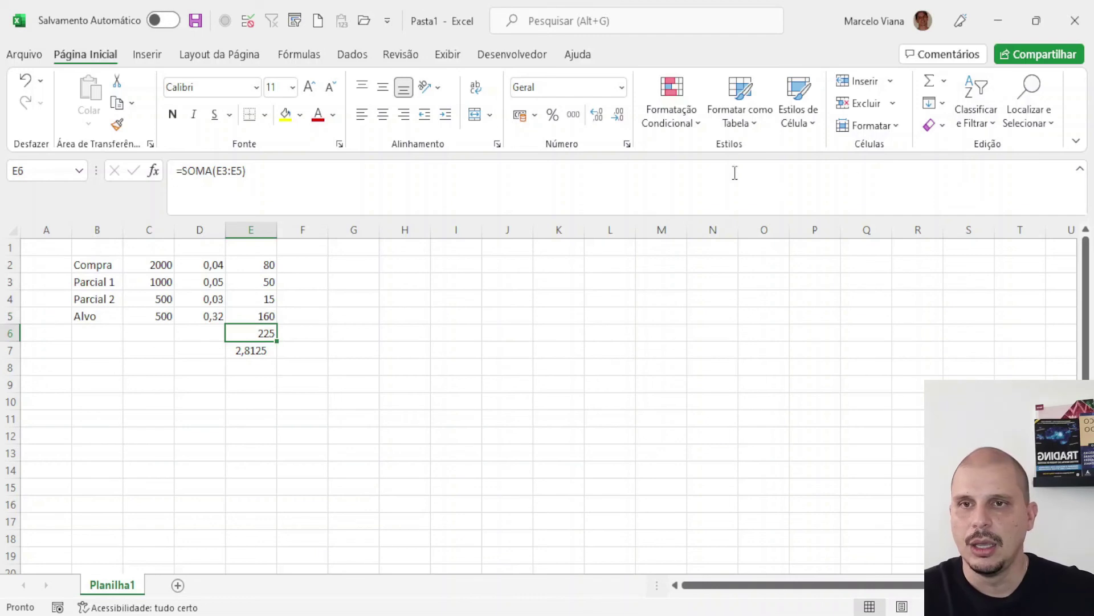
Compare the combined proceeds of both partial sales in E3:E4 with the Alvo amount in E5 and the sum in E6.
click(269, 282)
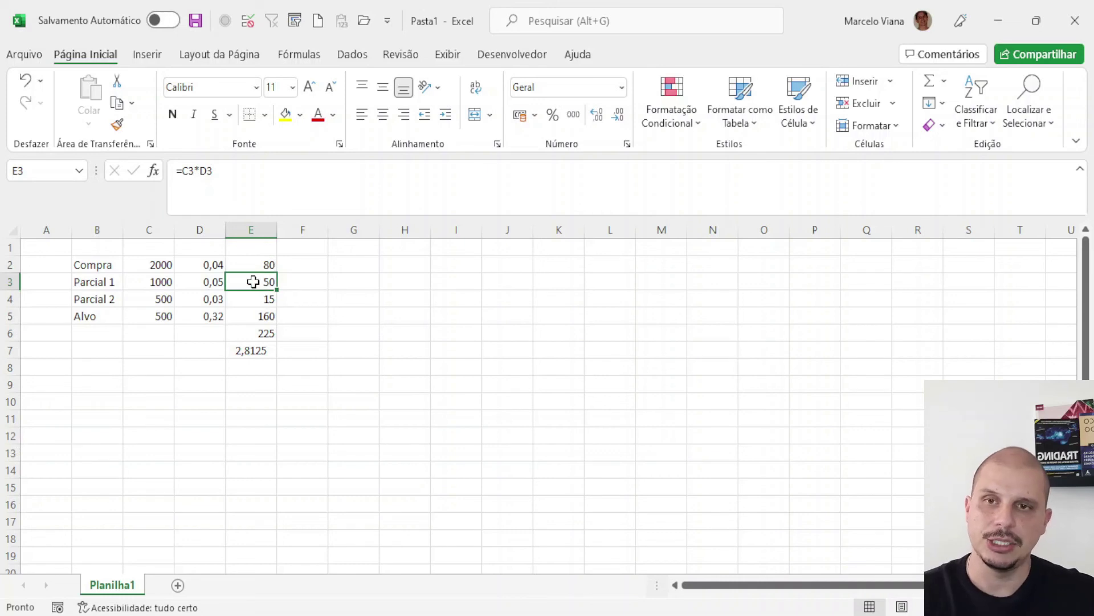
drag(261, 289, 264, 300)
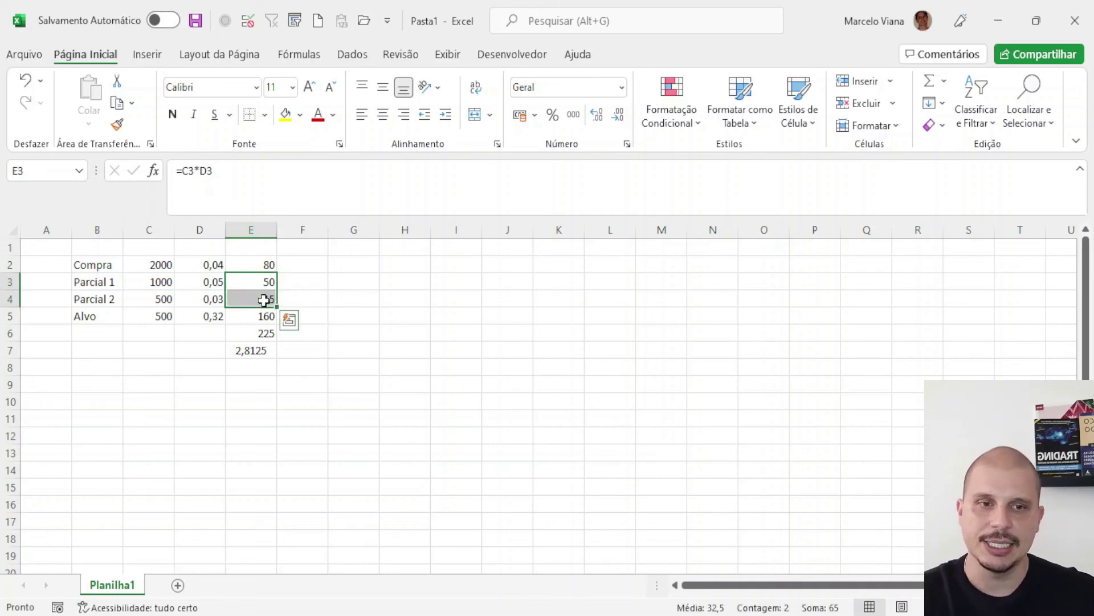
click(221, 298)
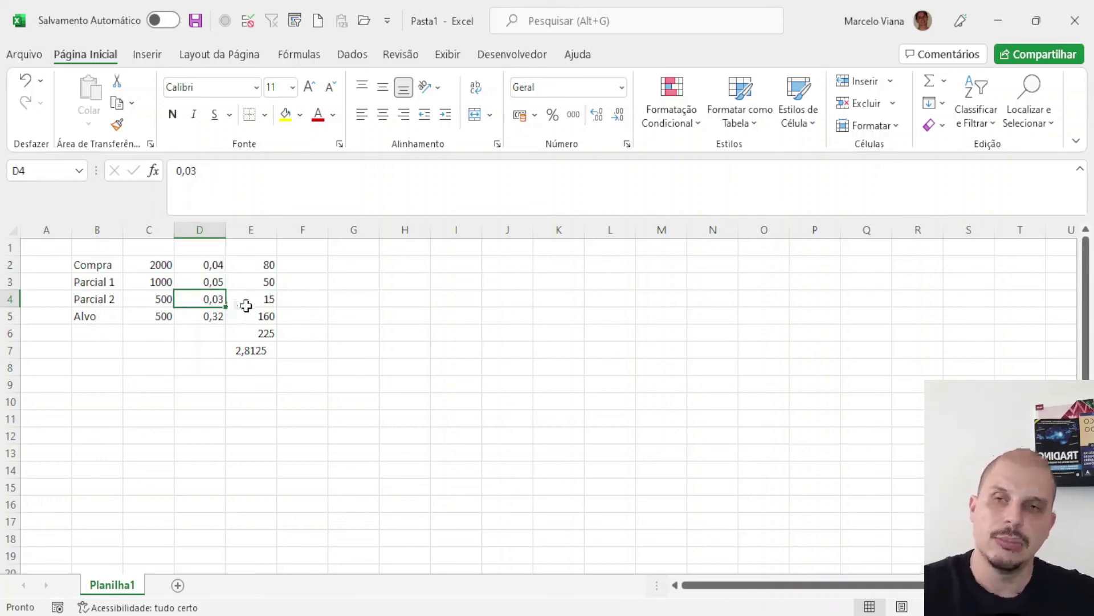
drag(267, 284, 267, 299)
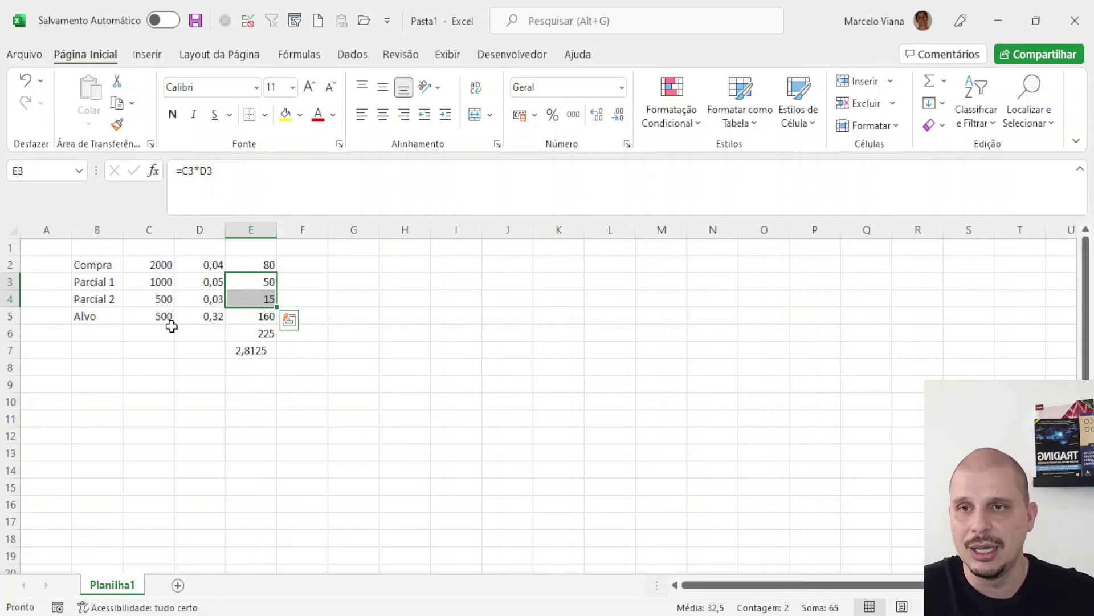
click(247, 315)
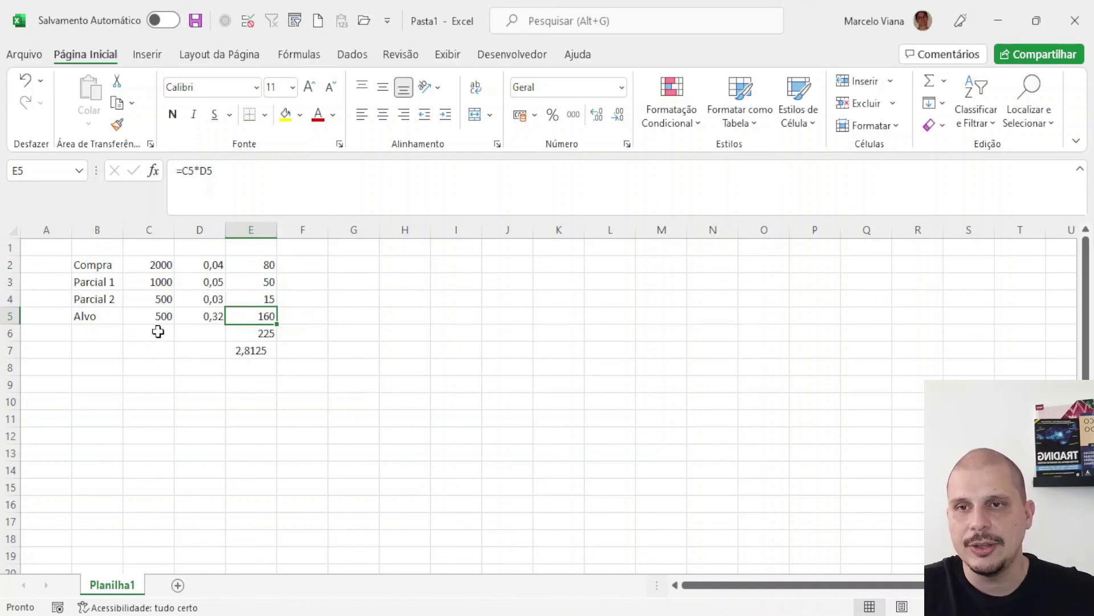
click(267, 335)
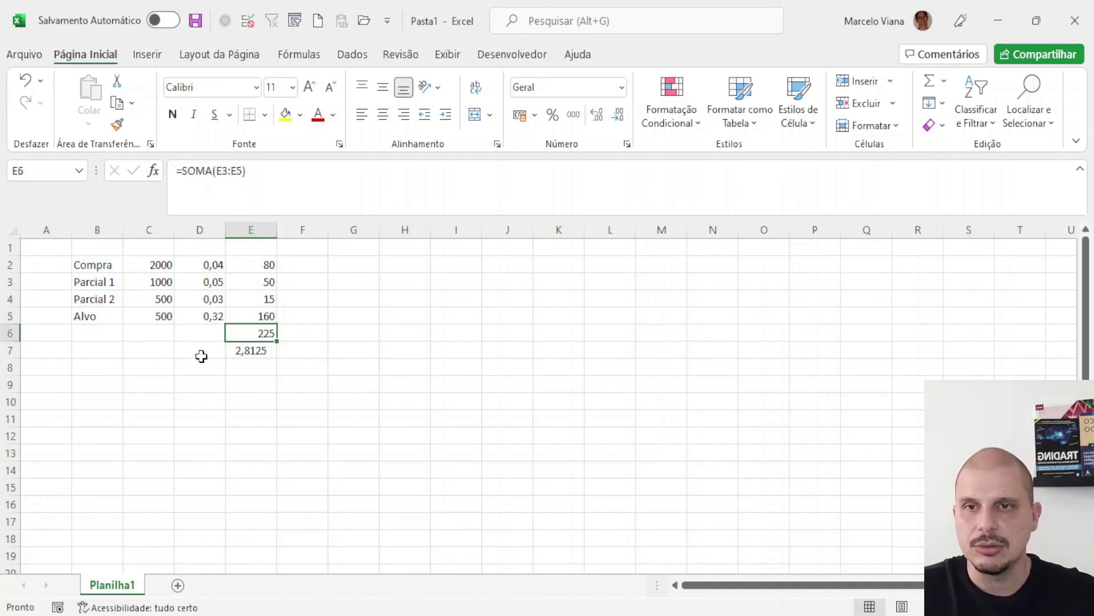
Set the Parcial 1 and Parcial 2 quantities in C3 and C4 to 0 and the Alvo quantity in C5 to 2000.
click(170, 283)
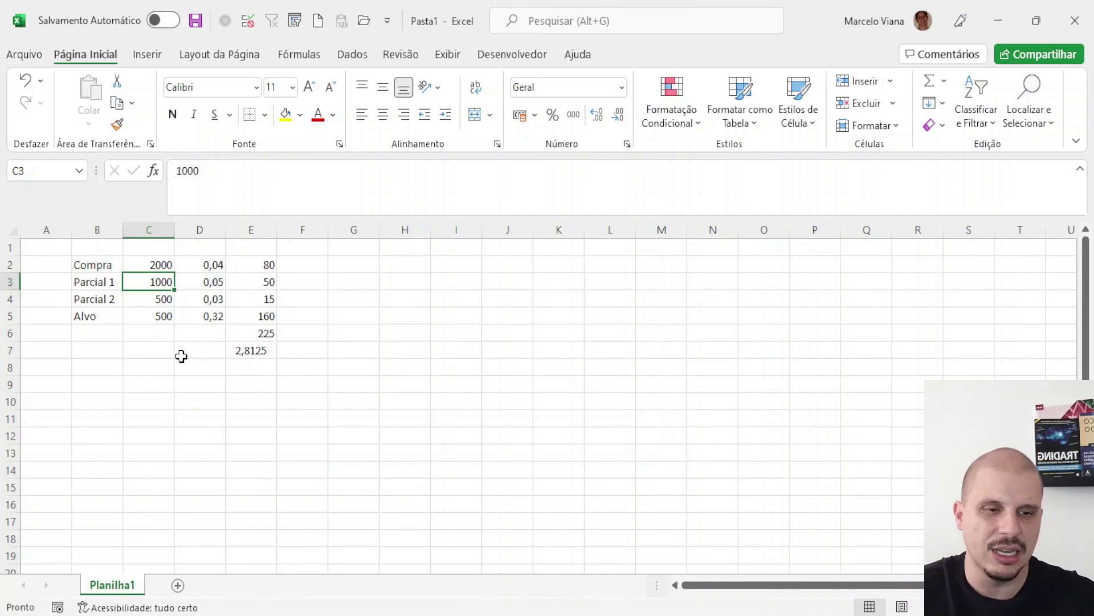
text(0)
key(Return)
text(0)
key(Return)
text(2)
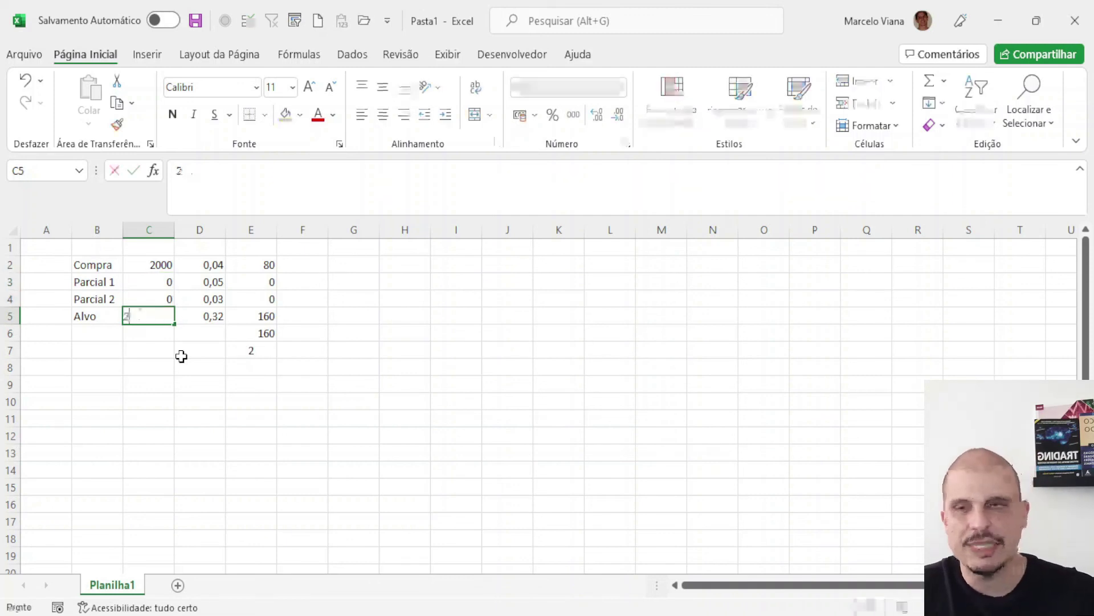
text(000)
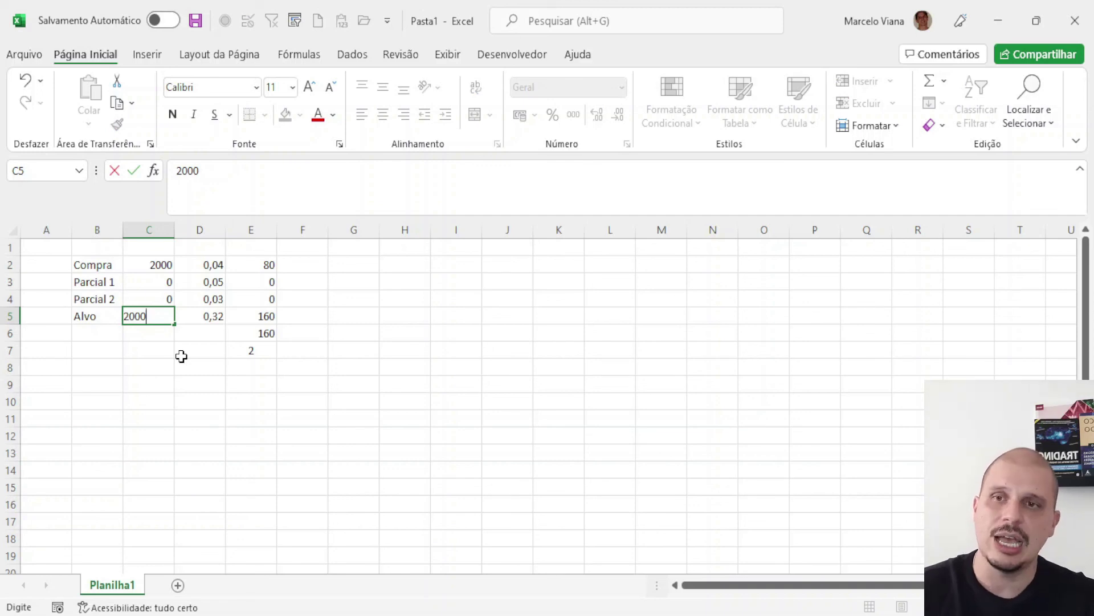
key(Return)
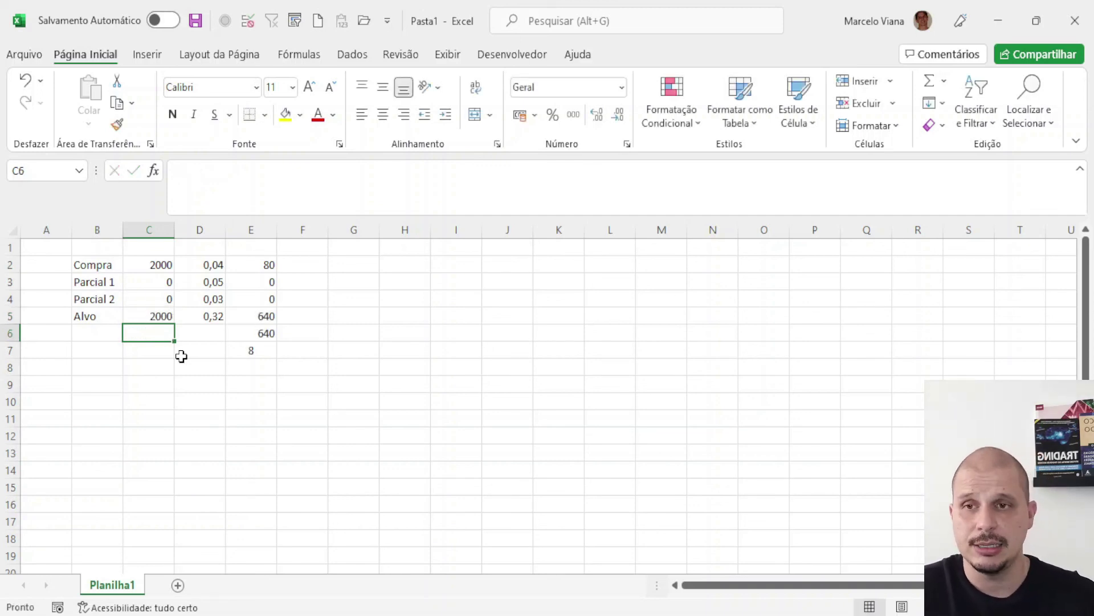
Check the return ratio in E7 and go back to the MGLUD740 chart in the trading platform.
click(253, 347)
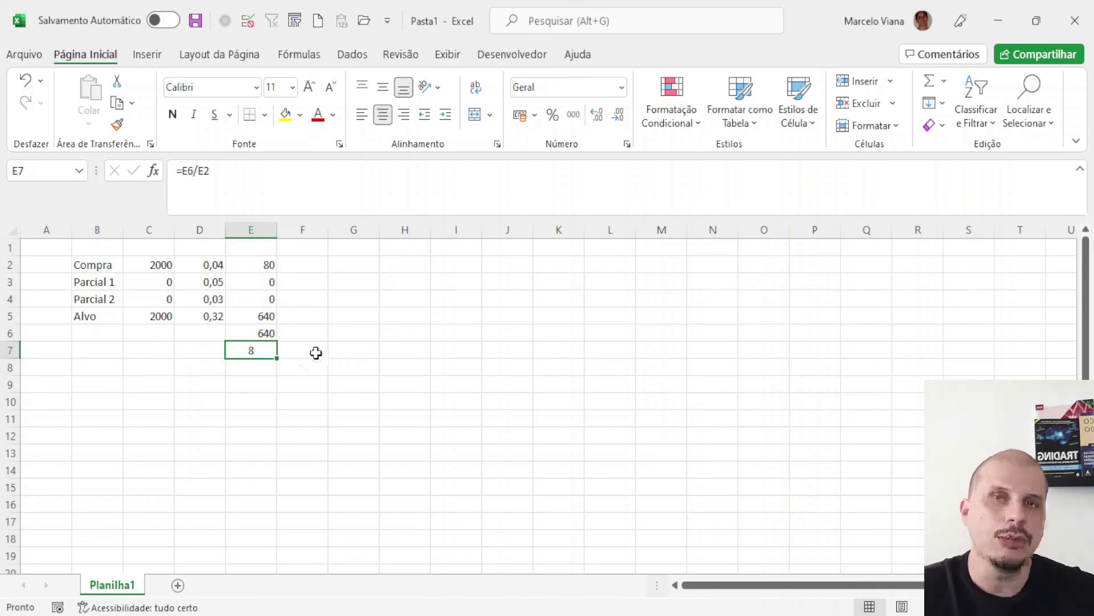
click(402, 333)
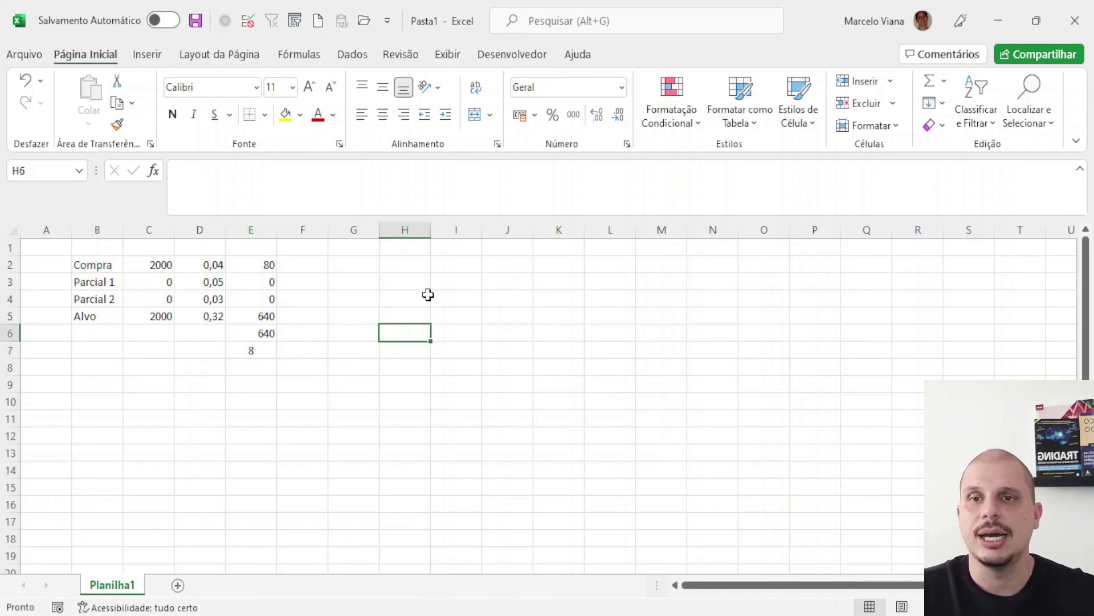
click(993, 23)
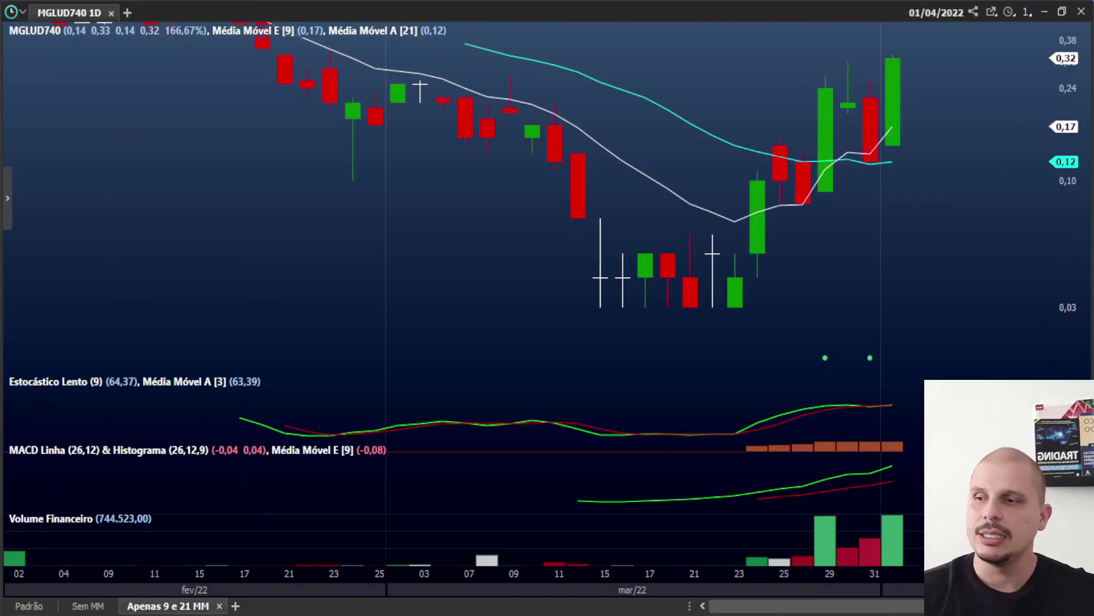